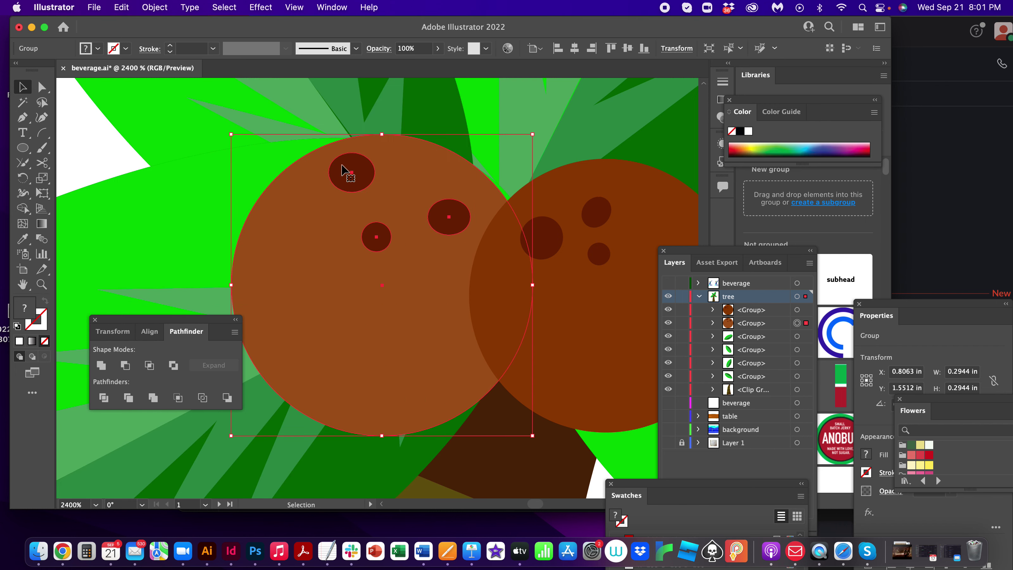
- Zoom in to inspect the coconut's holes, then zoom back out
click(41, 284)
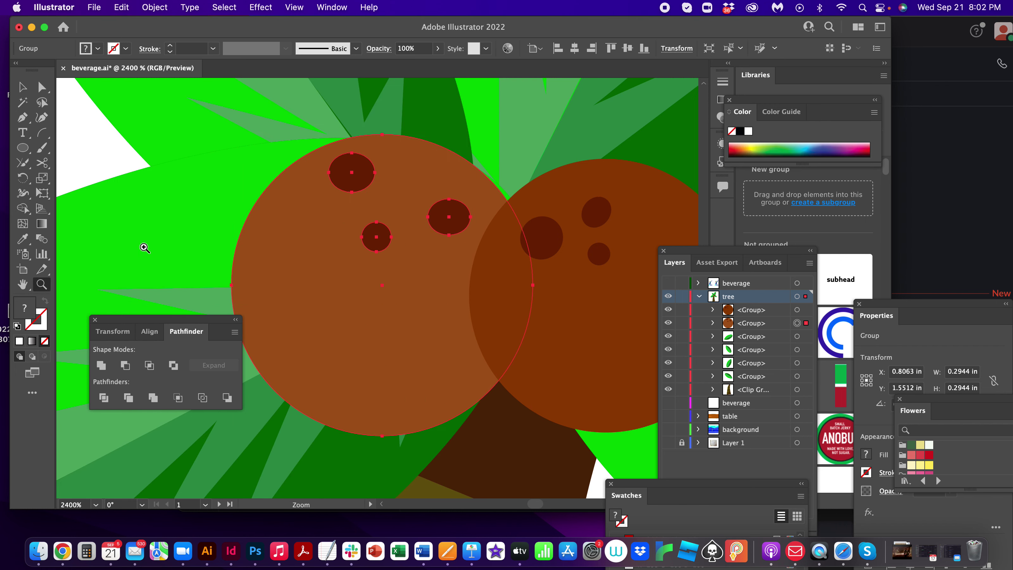
click(388, 180)
click(362, 331)
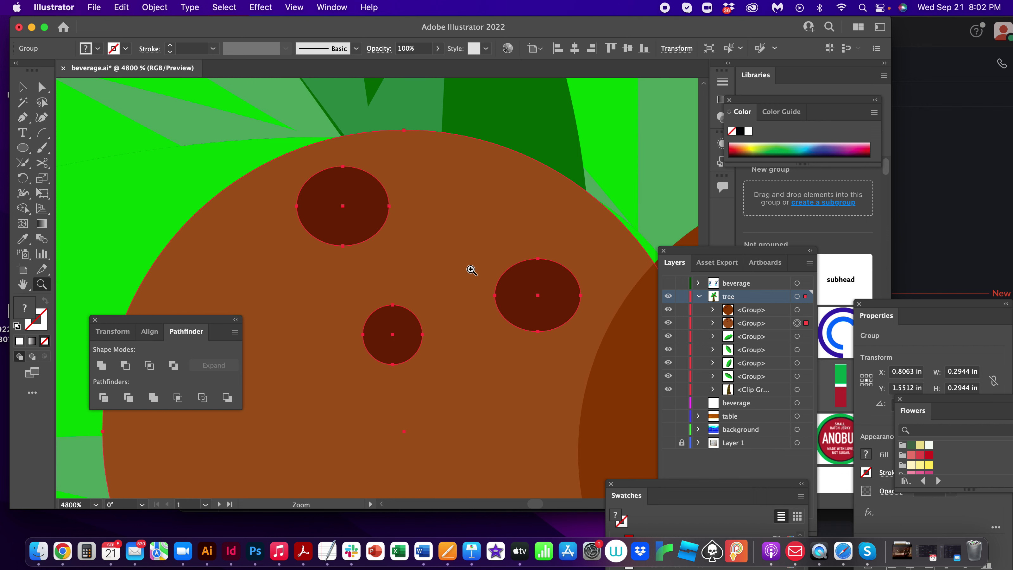
click(22, 90)
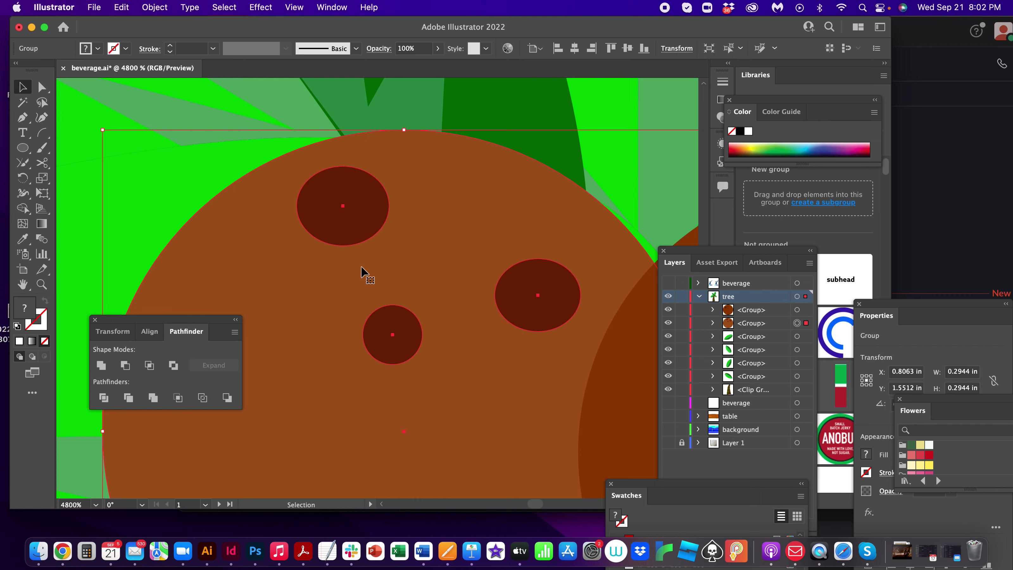
key(a)
key(super+minus)
key(super+minus)
key(super+equal)
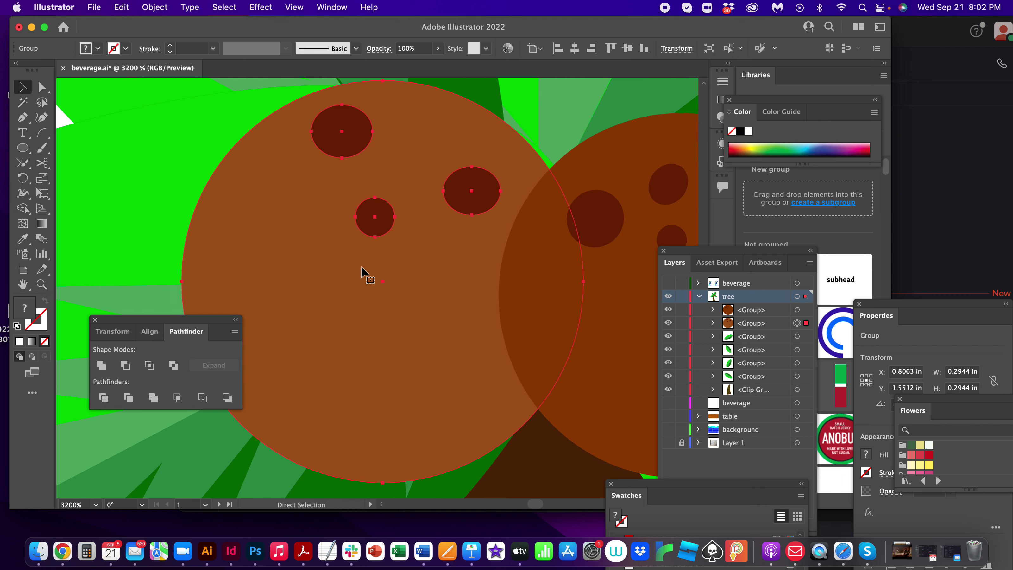
key(v)
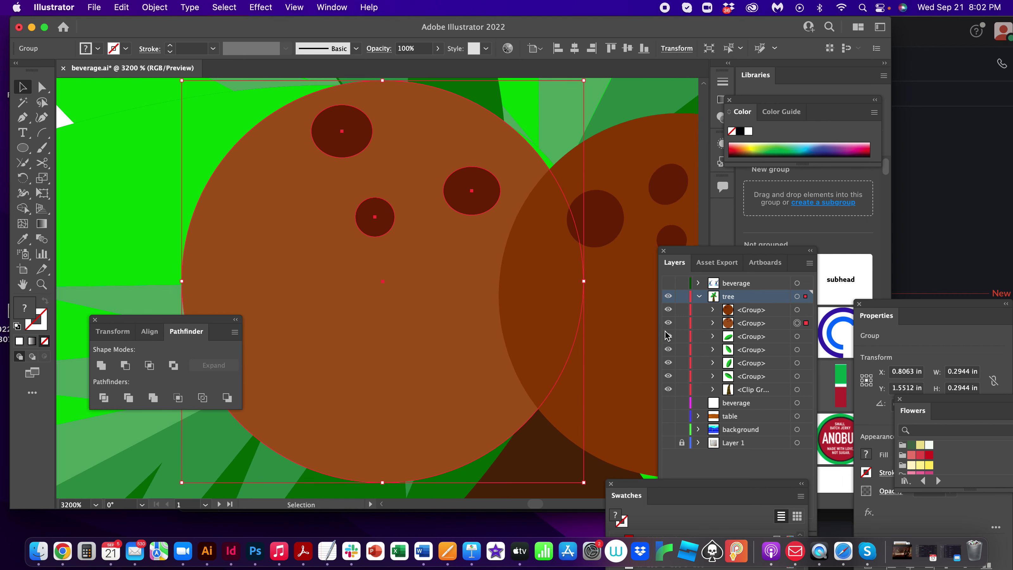
- Hide the leaves and other tree sublayers, re-show the lighter coconut, and select its group
drag(668, 326, 669, 394)
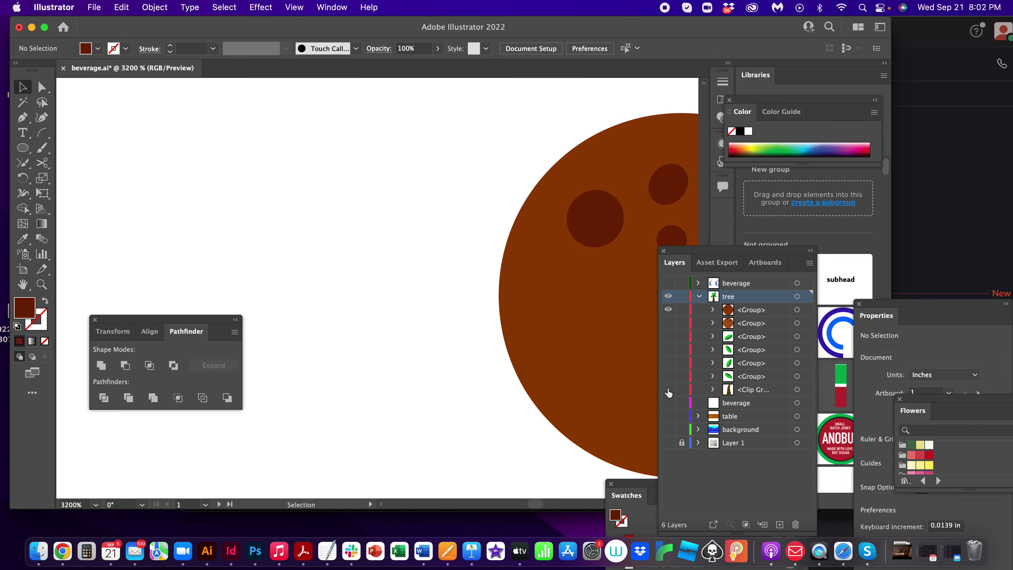
click(668, 323)
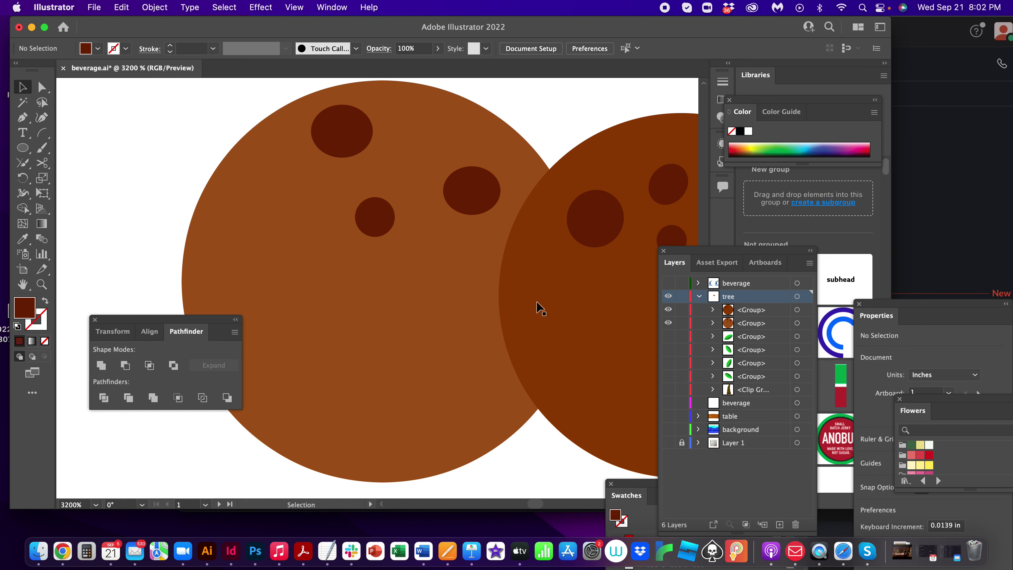
click(350, 150)
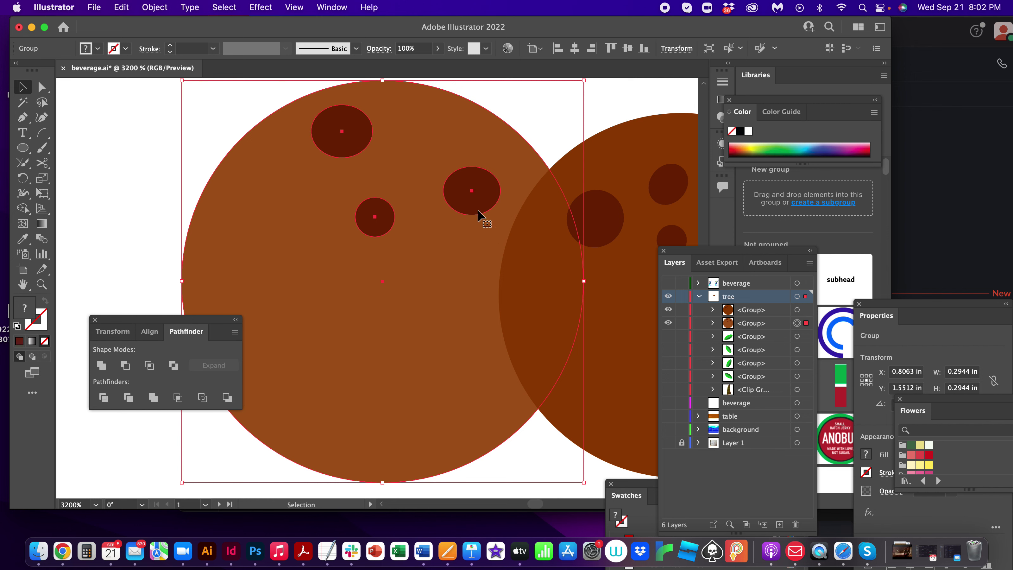
click(166, 3)
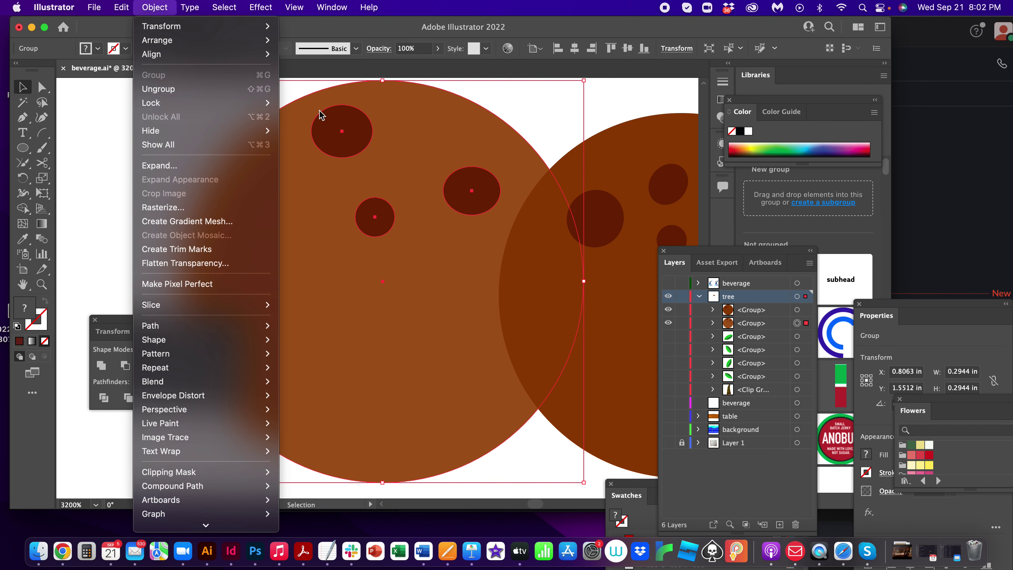
- Ungroup the lighter coconut and select its top-left hole ellipse on its own
click(174, 91)
click(126, 118)
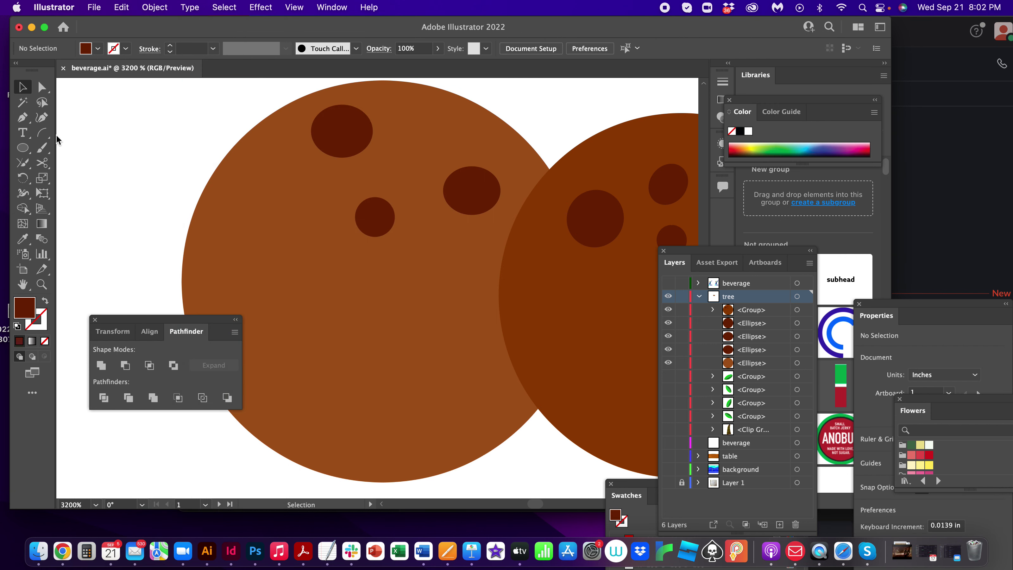
click(42, 87)
click(366, 135)
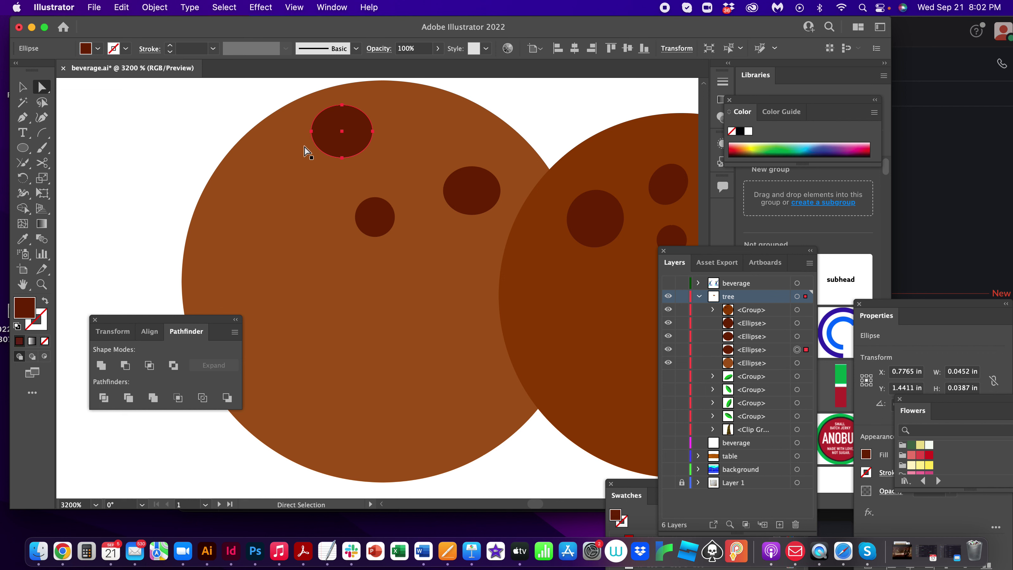
- Duplicate the top-left hole, offset slightly to the right
drag(334, 144, 351, 142)
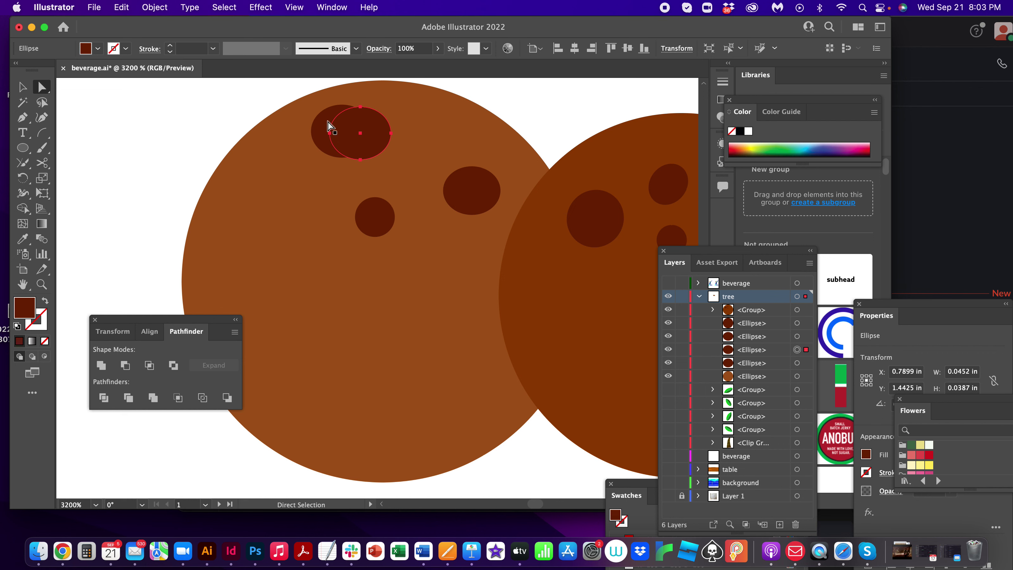
key(v)
key(super+shift+a)
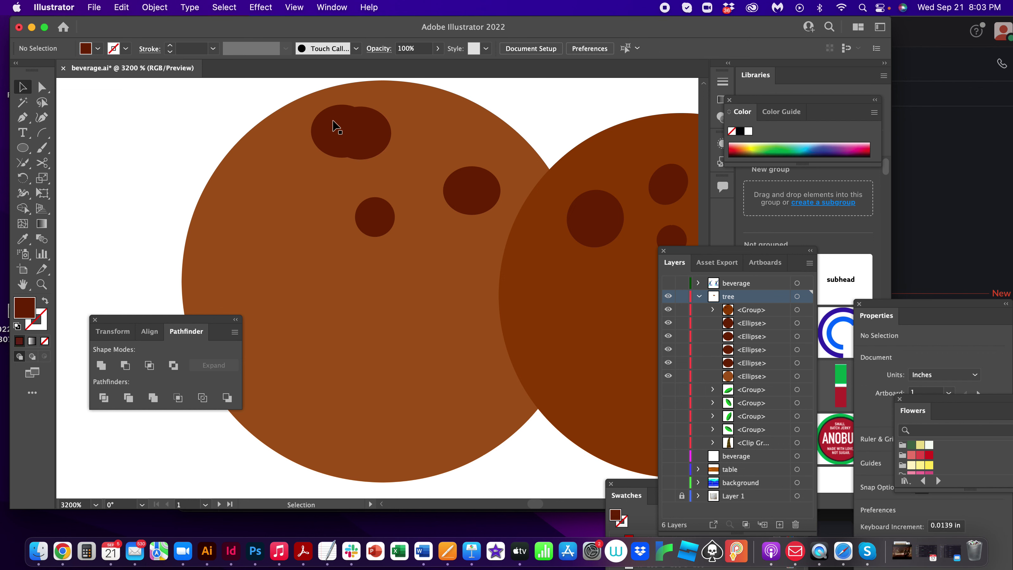
- Copy the original top-left hole to the clipboard
click(323, 119)
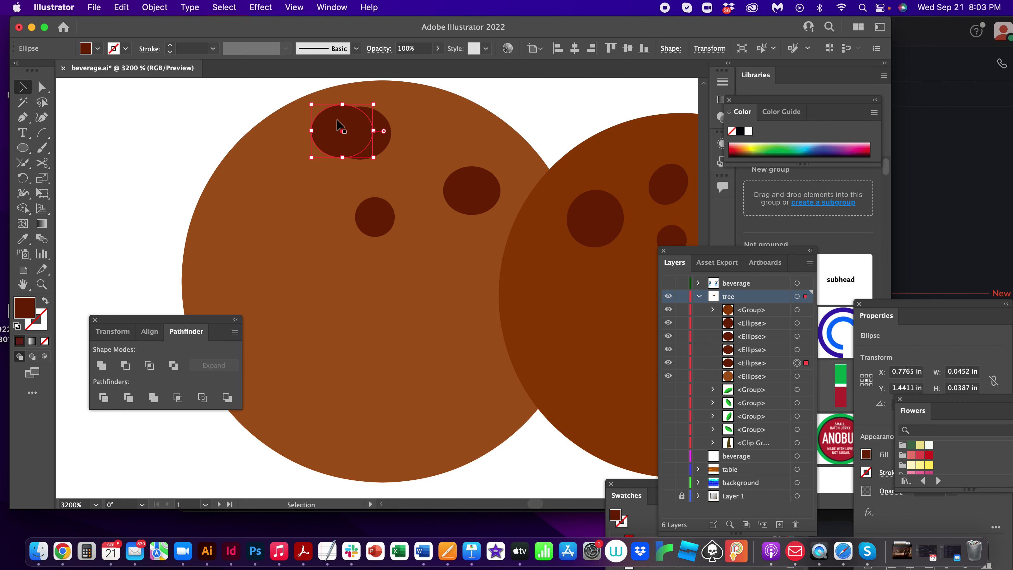
click(124, 7)
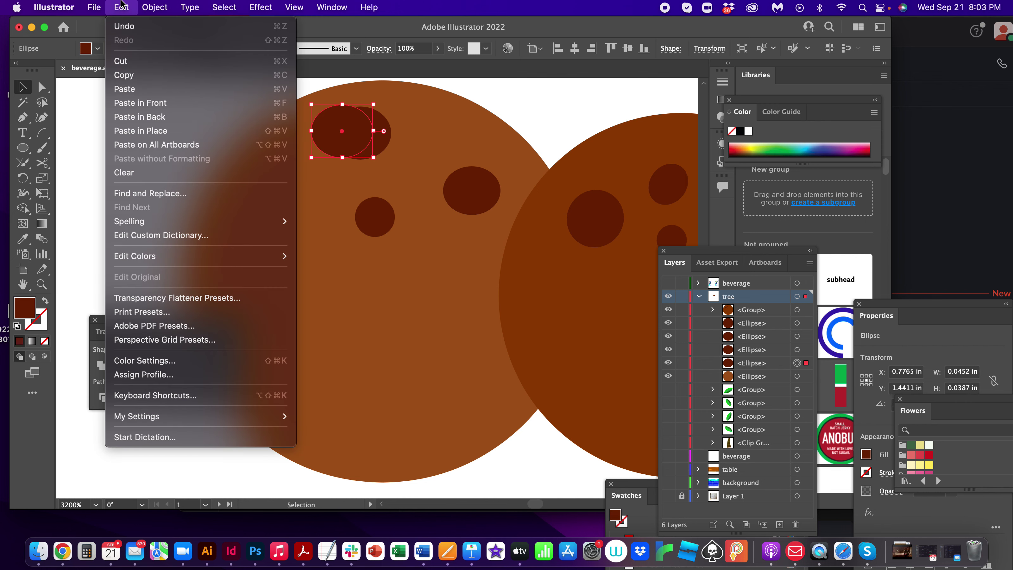
click(138, 75)
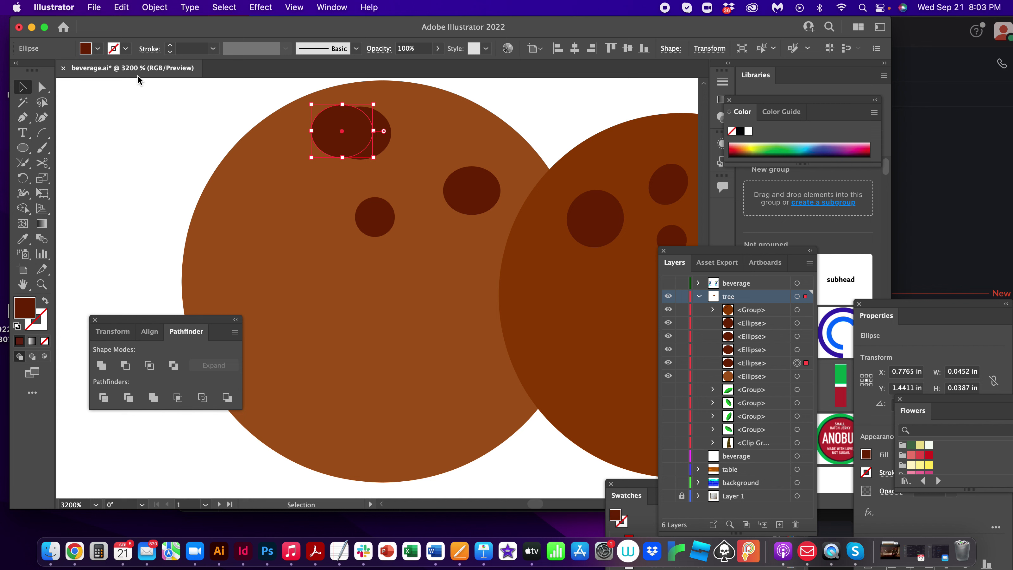
click(201, 108)
click(334, 127)
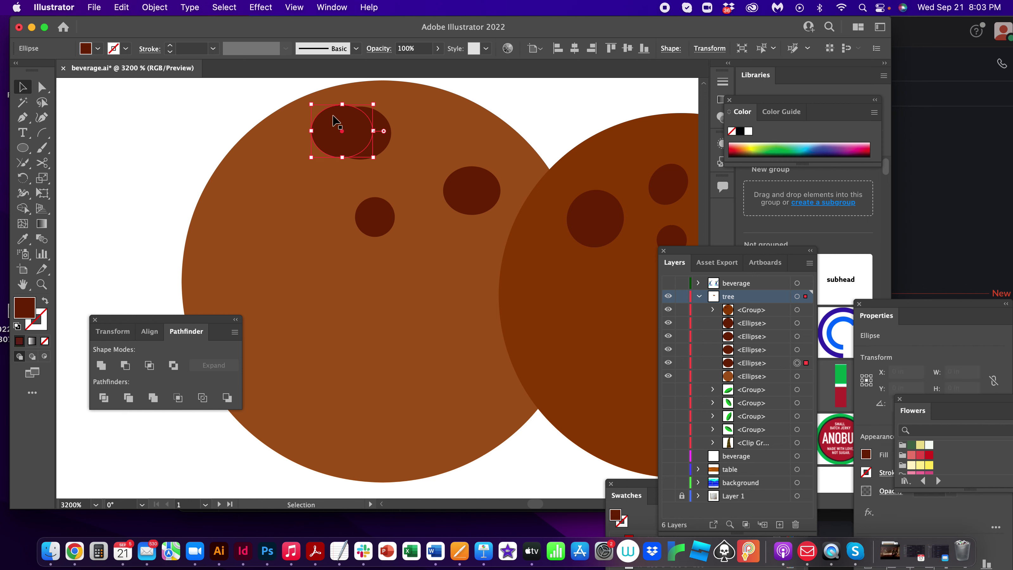
- Give the offset copy a lighter red-orange fill
click(383, 119)
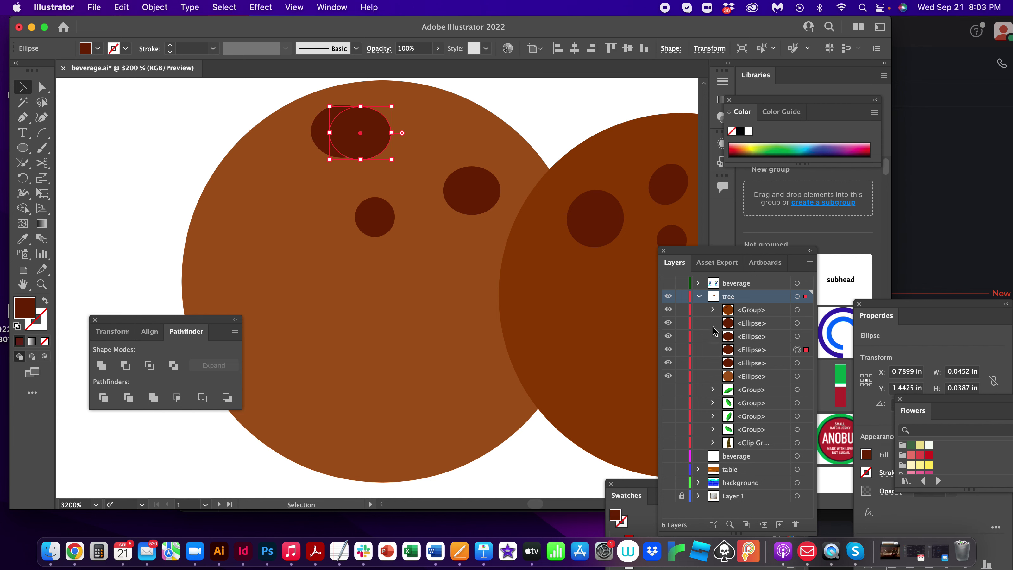
double_click(25, 307)
click(390, 278)
click(571, 256)
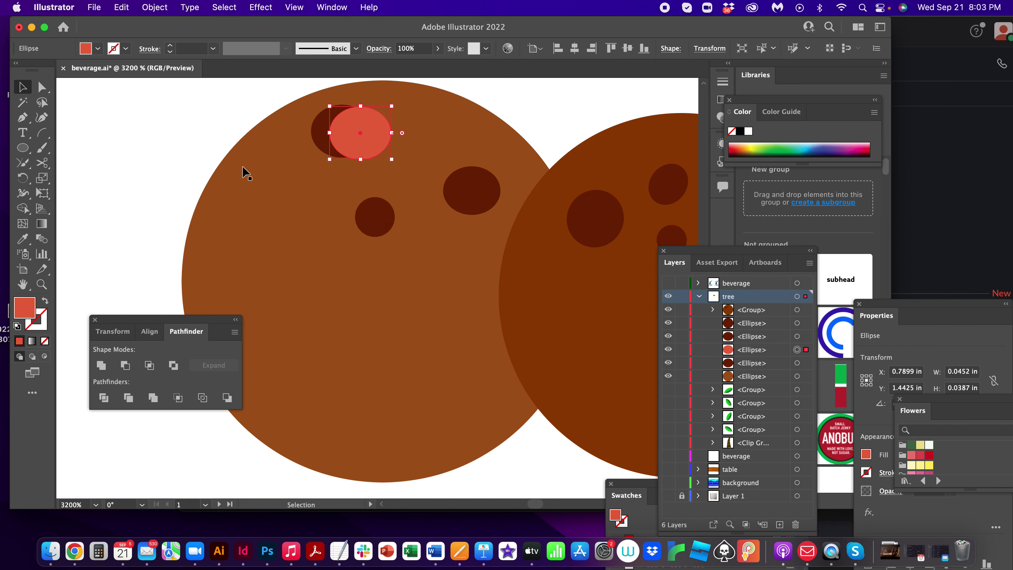
- Select both hole ellipses and apply Pathfinder Minus Front to leave a dark crescent
click(211, 124)
click(325, 127)
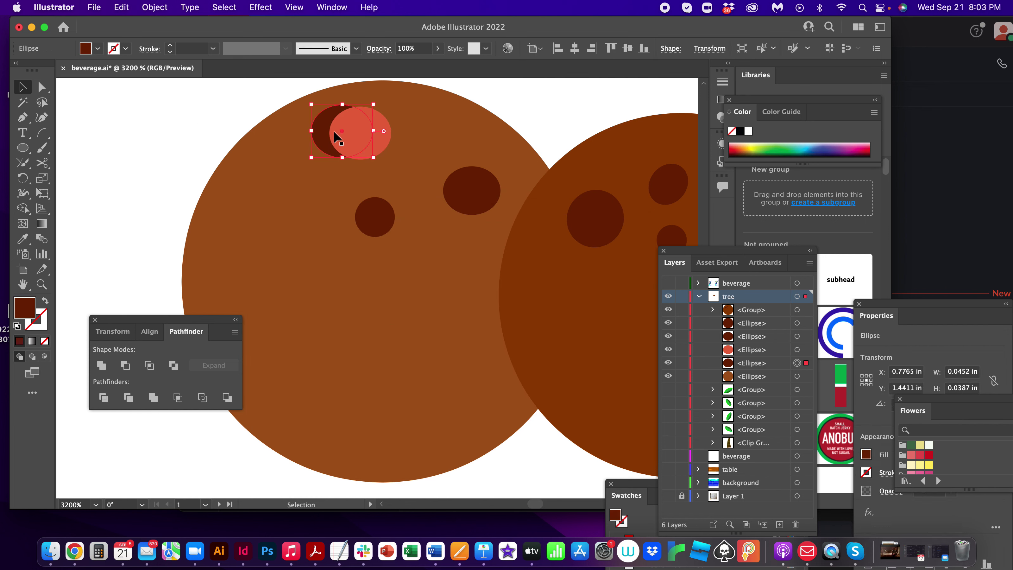
shift+click(381, 117)
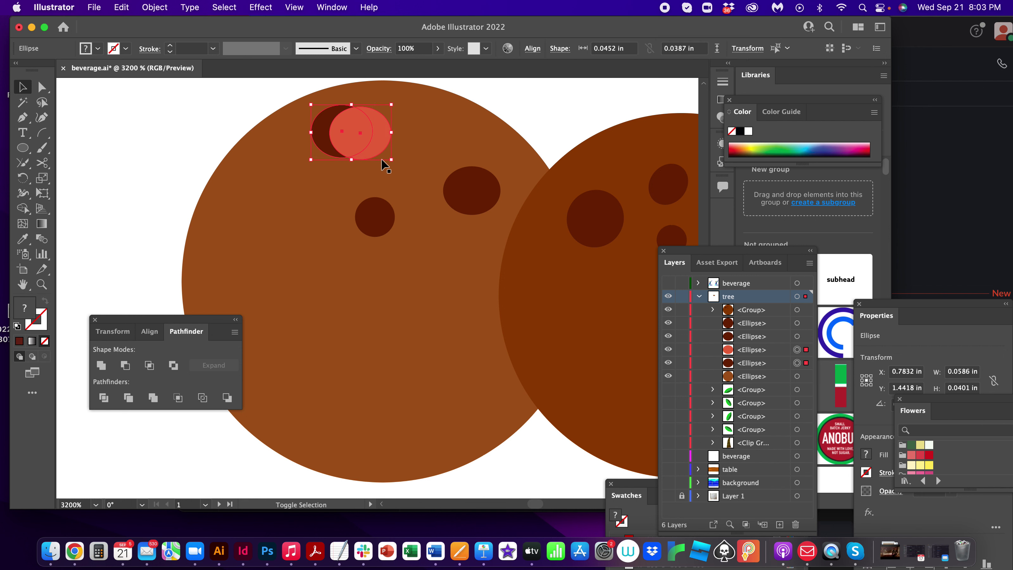
click(125, 365)
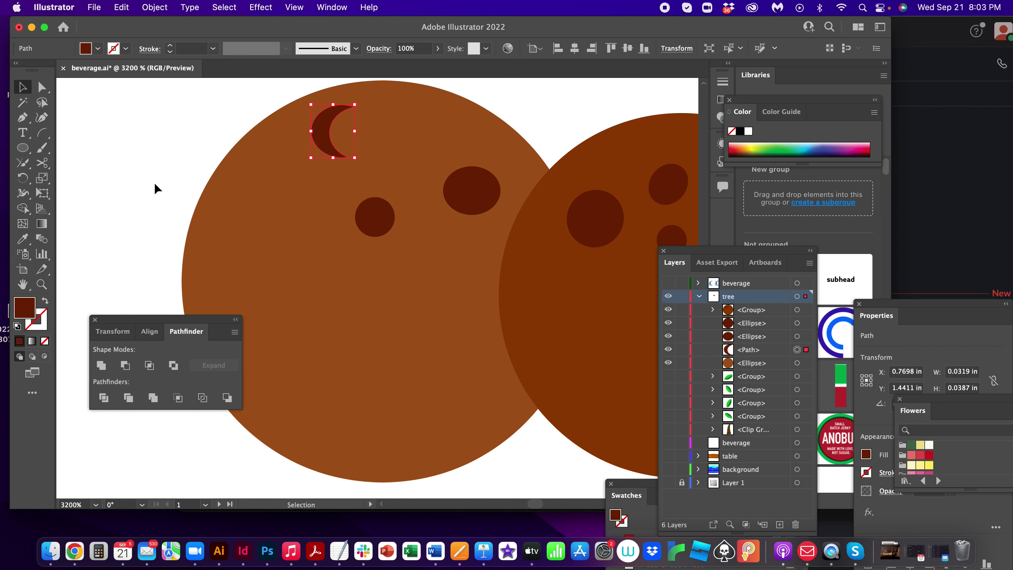
- Use Edit > Paste in Back to place the copied hole oval behind the crescent
click(168, 213)
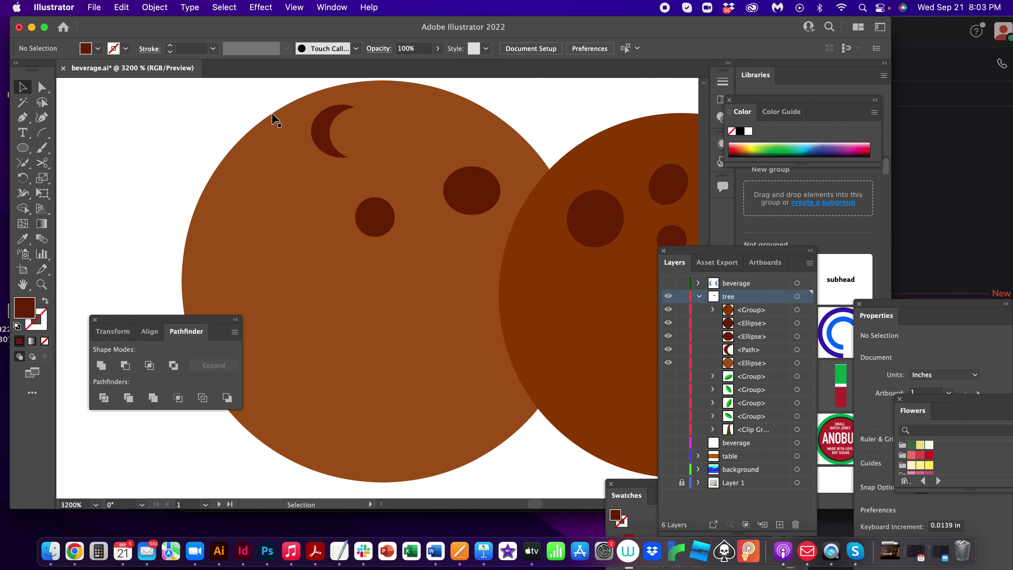
click(327, 138)
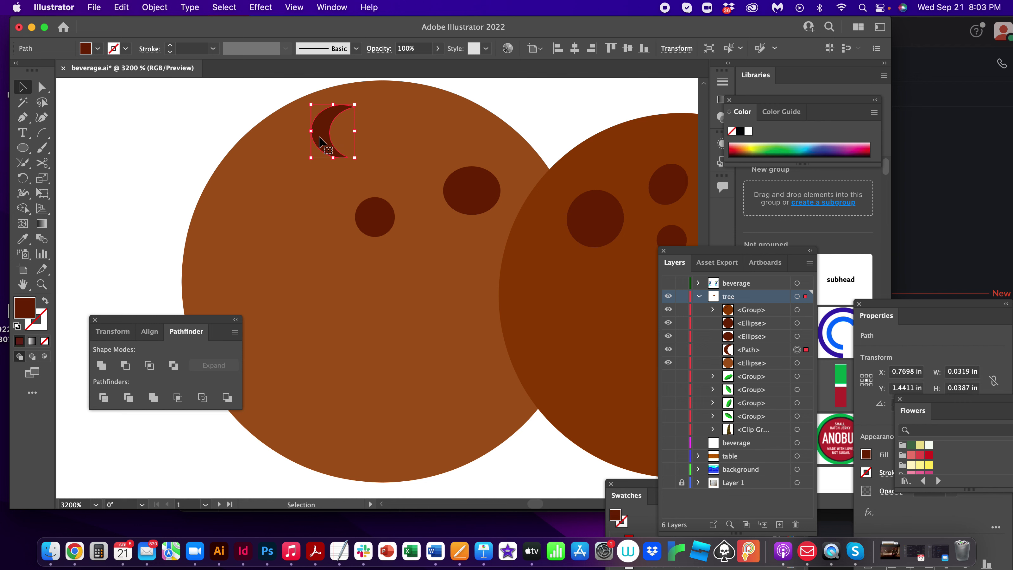
click(156, 8)
mouse_move(122, 7)
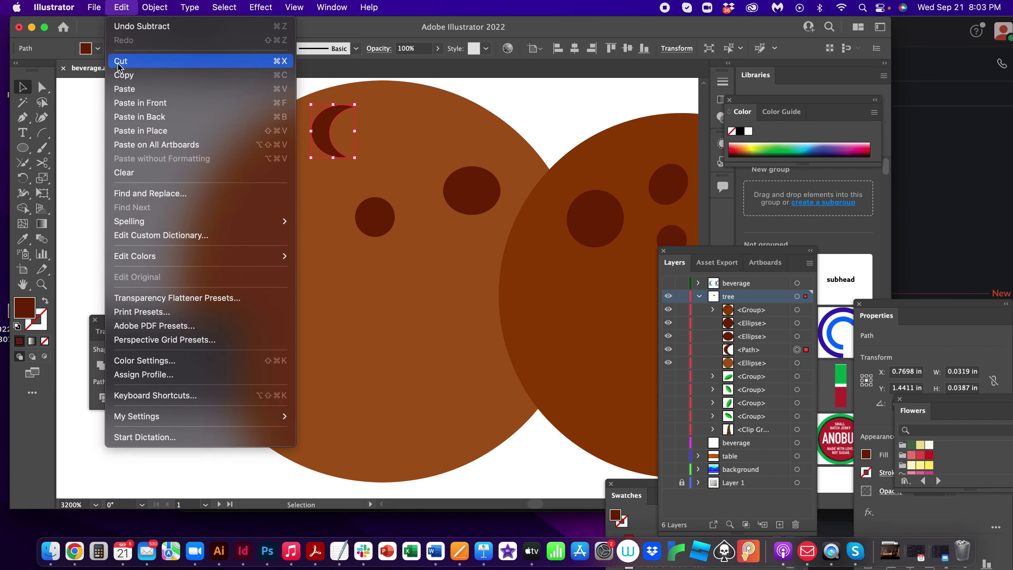
click(132, 115)
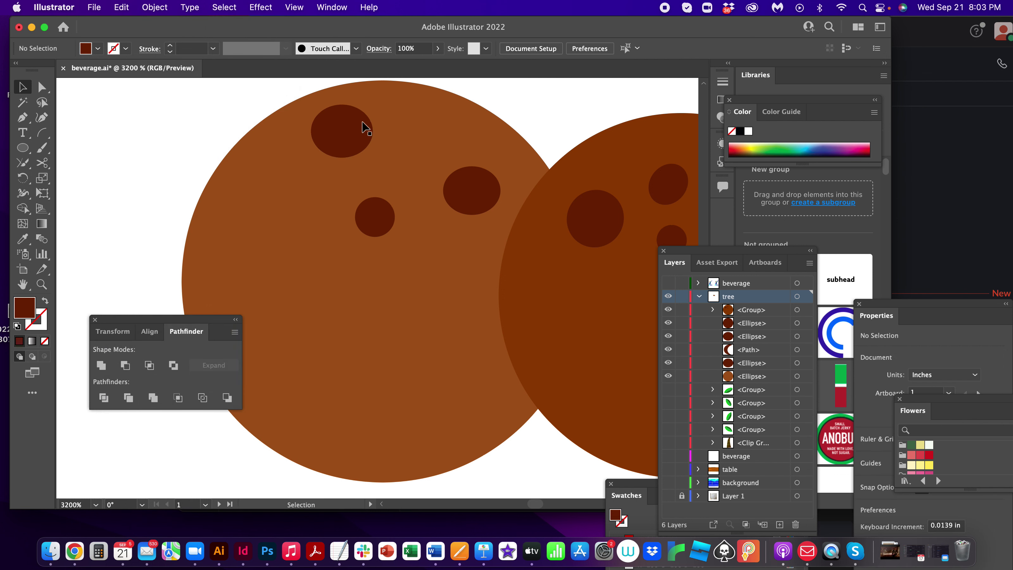
click(343, 129)
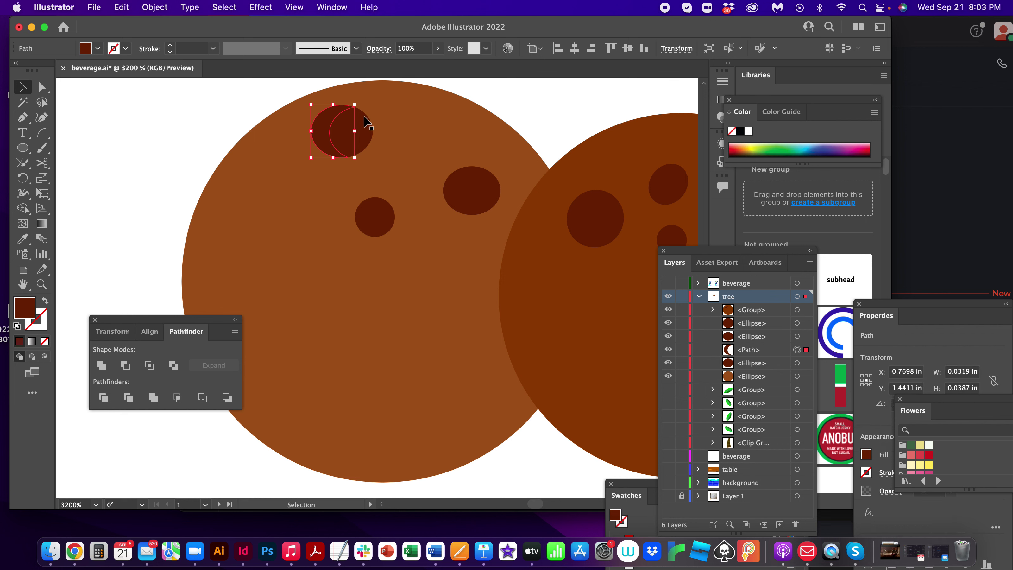
shift+click(326, 129)
click(330, 128)
- In Outline view, bring the crescent path to the front with Arrange > Bring to Front
key(a)
key(super+y)
key(v)
click(226, 111)
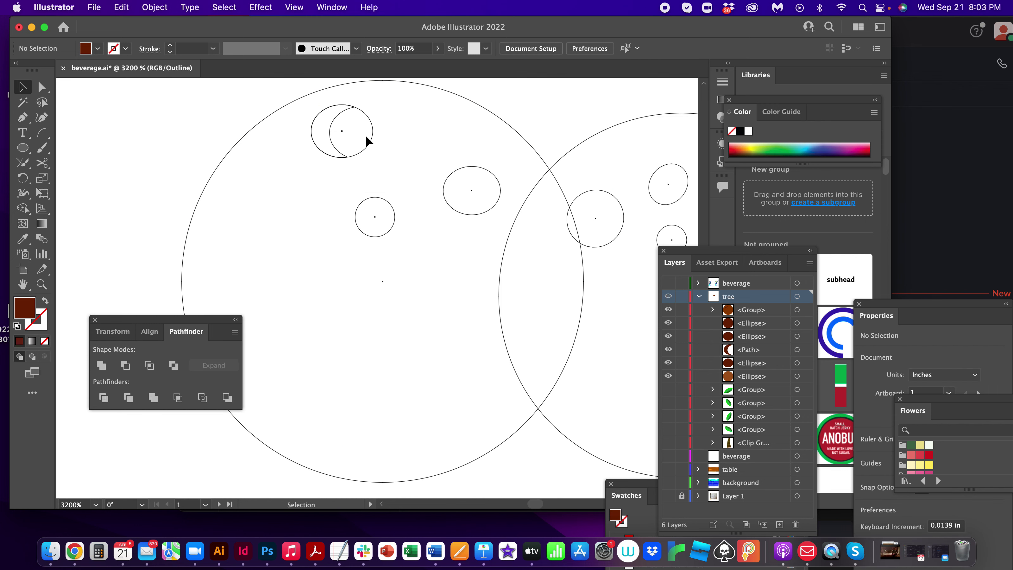
click(325, 112)
click(155, 7)
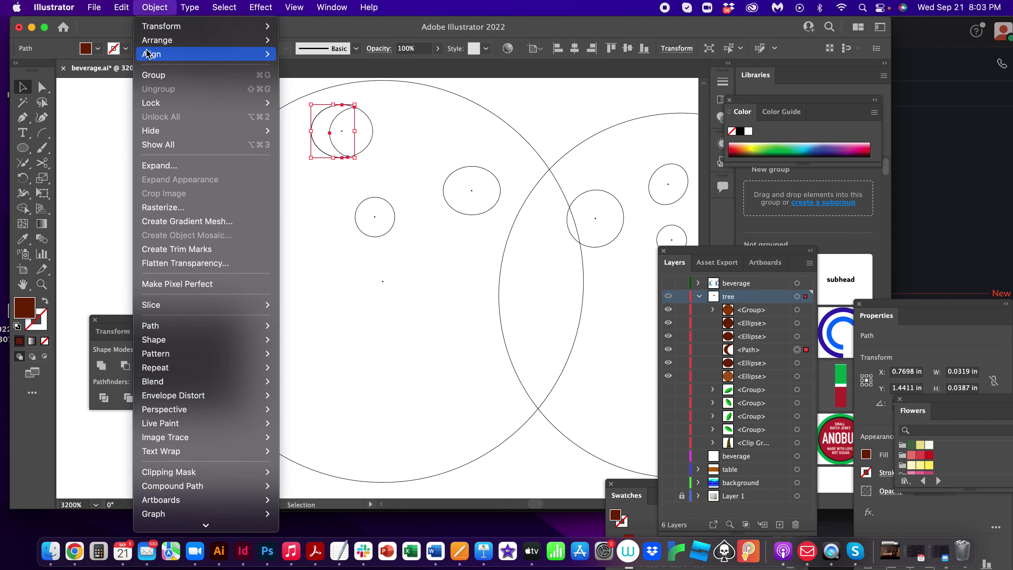
mouse_move(157, 39)
click(335, 40)
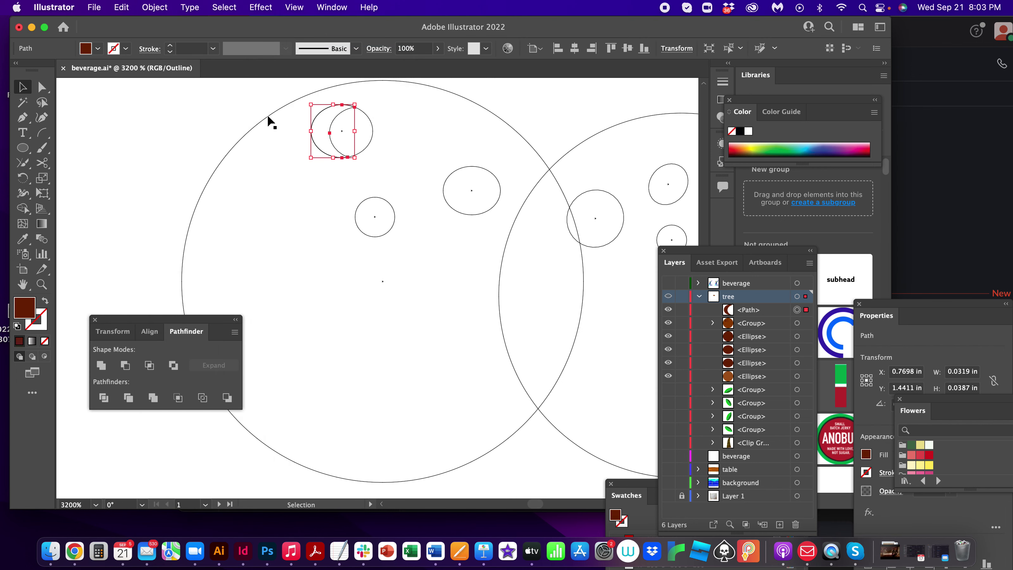
click(109, 210)
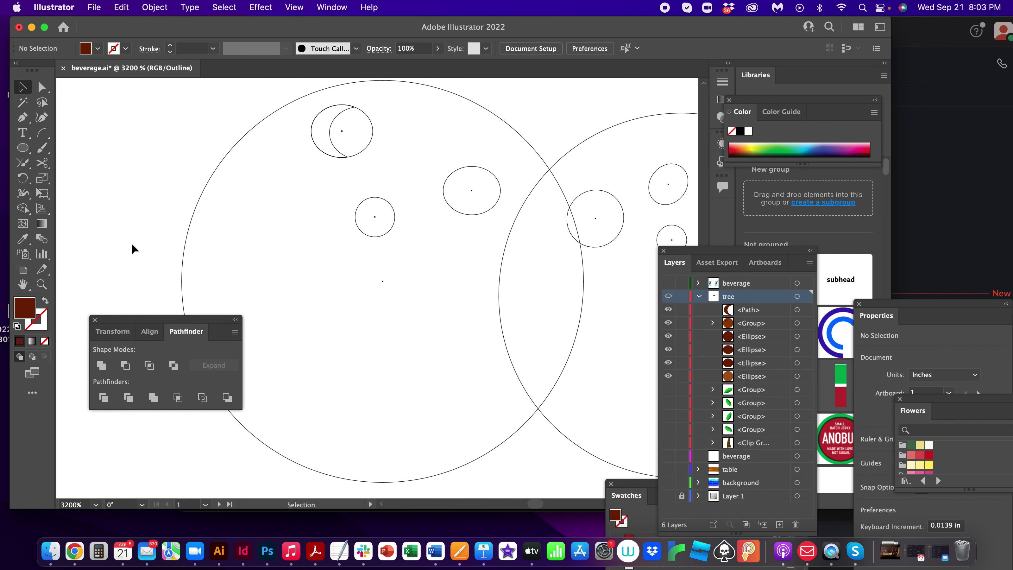
- Back in Preview, change the crescent's fill to dark brown #4c1908
key(a)
key(super+y)
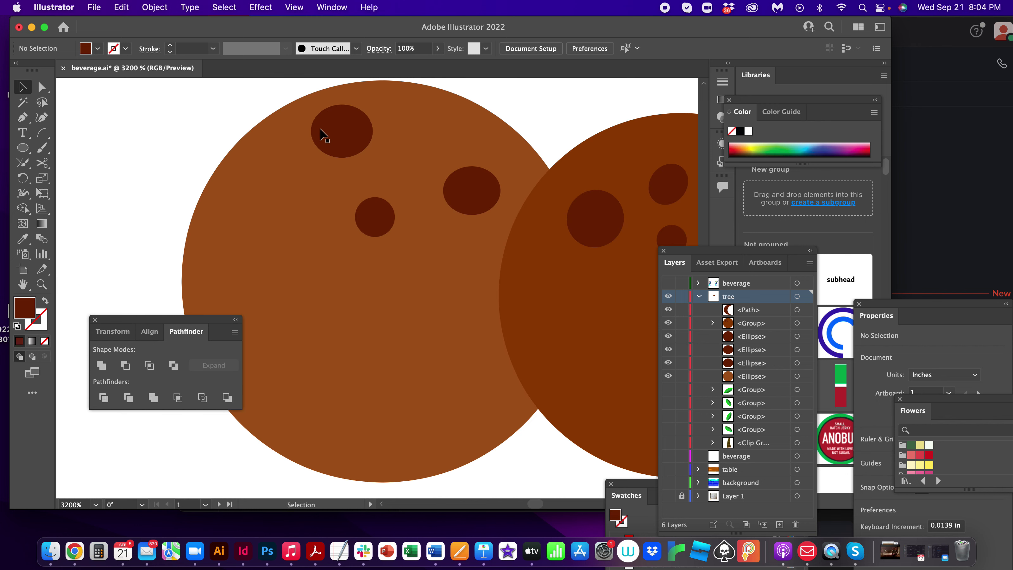
click(323, 136)
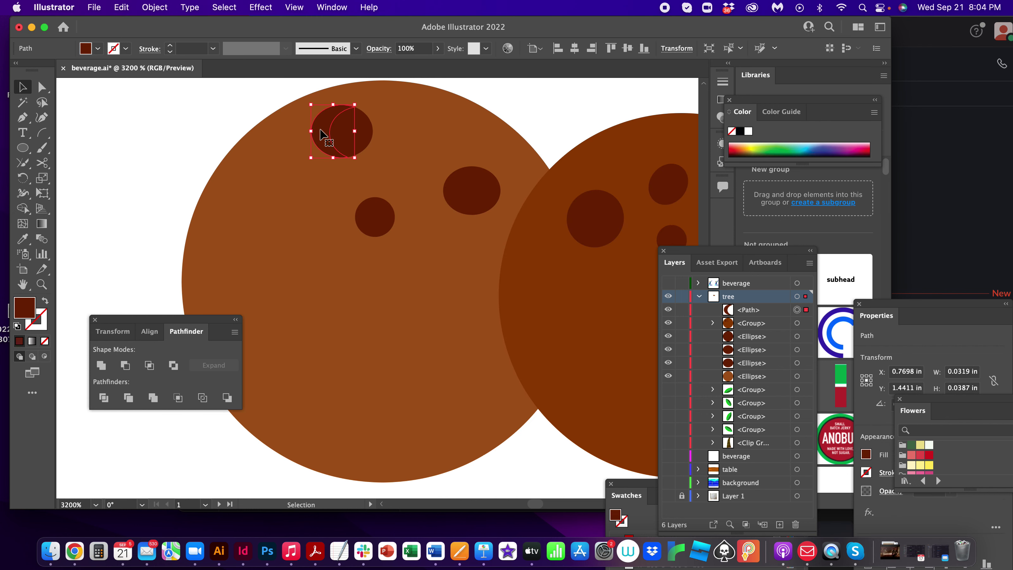
double_click(25, 308)
click(428, 367)
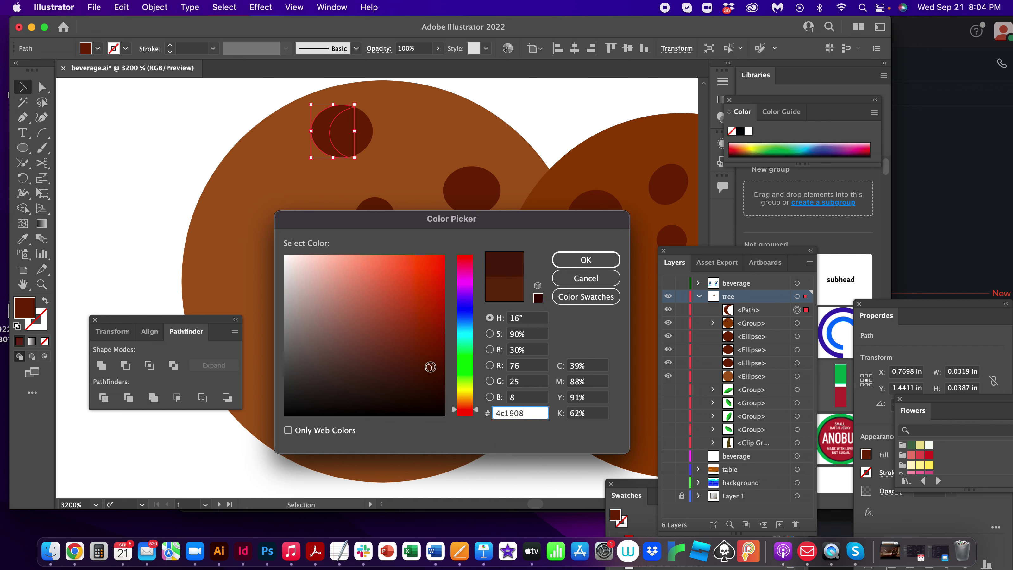
click(566, 258)
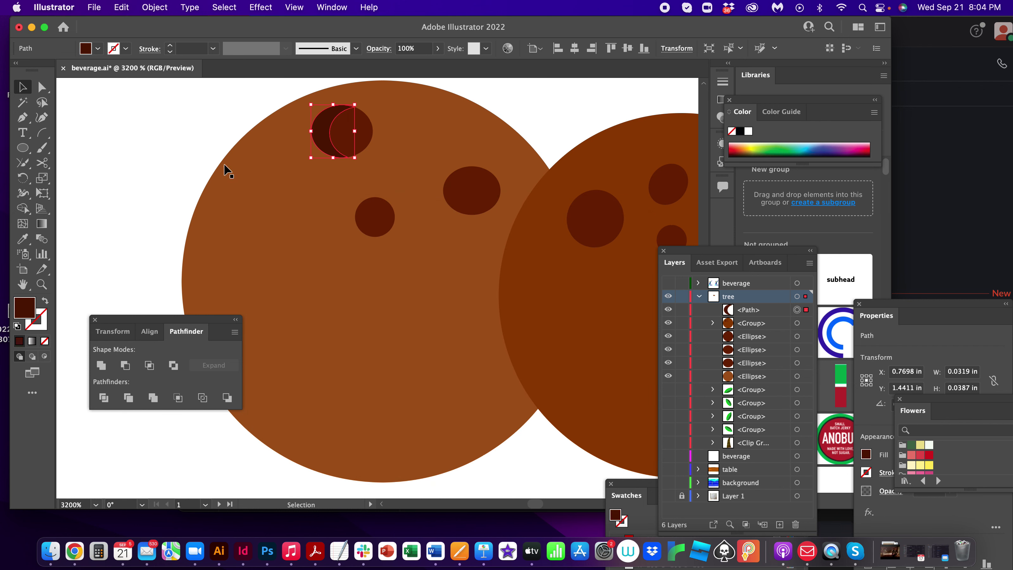
- Delete the two small plain holes on the lighter coconut, then zoom in on the crescent hole
click(127, 131)
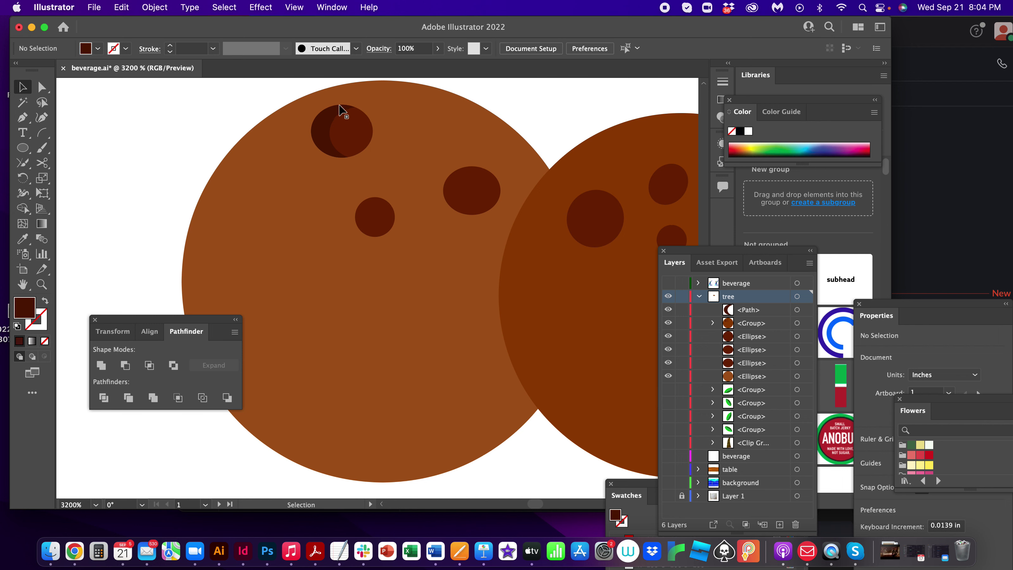
key(super+minus)
key(super+minus)
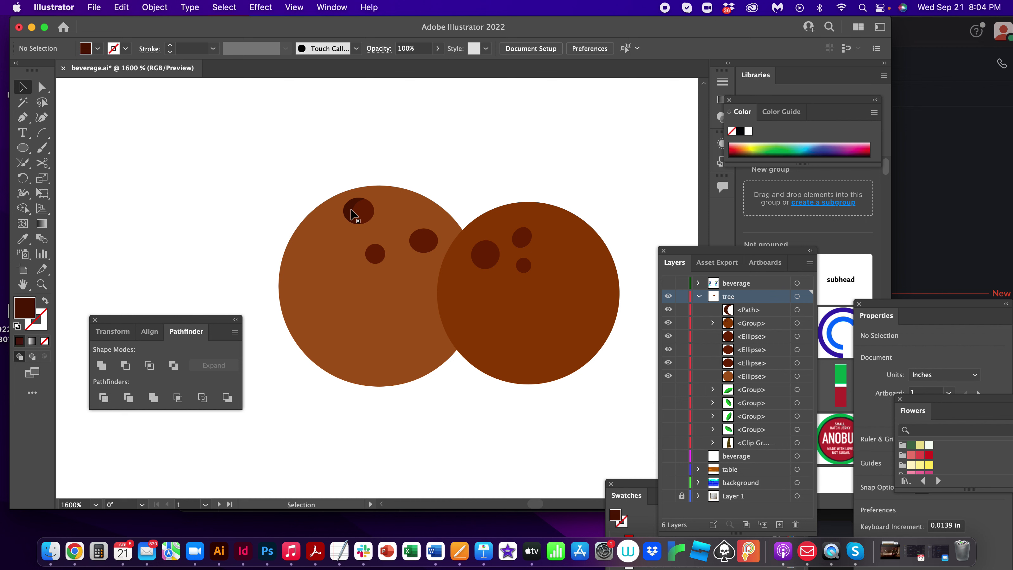
click(430, 244)
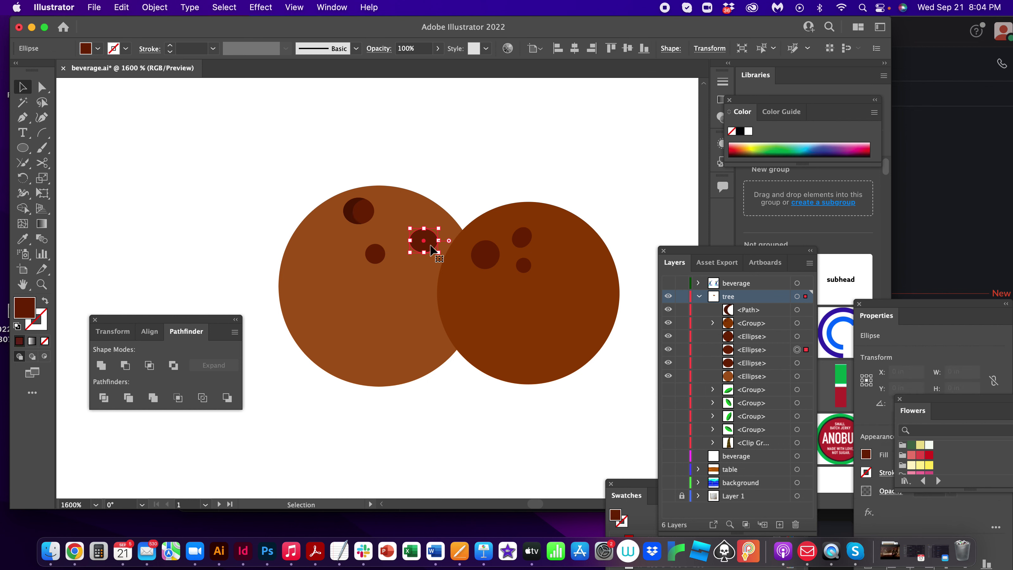
key(Delete)
click(380, 258)
key(Delete)
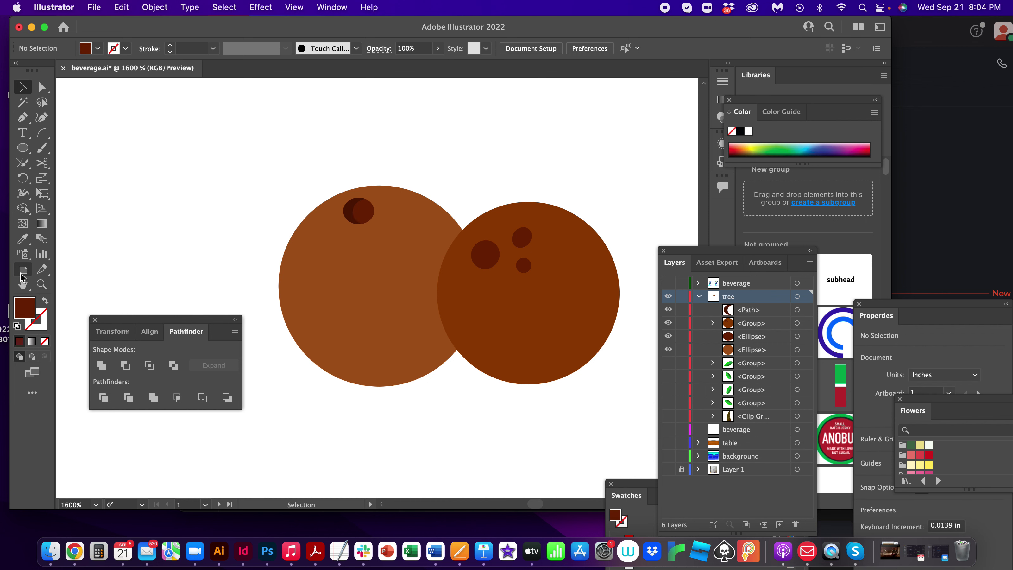
key(z)
click(374, 212)
click(357, 289)
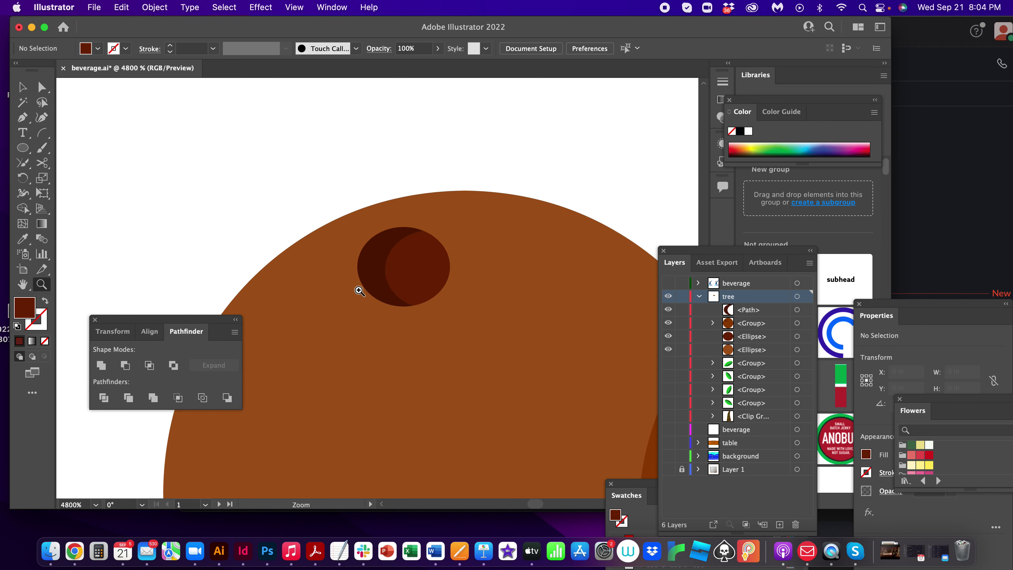
key(v)
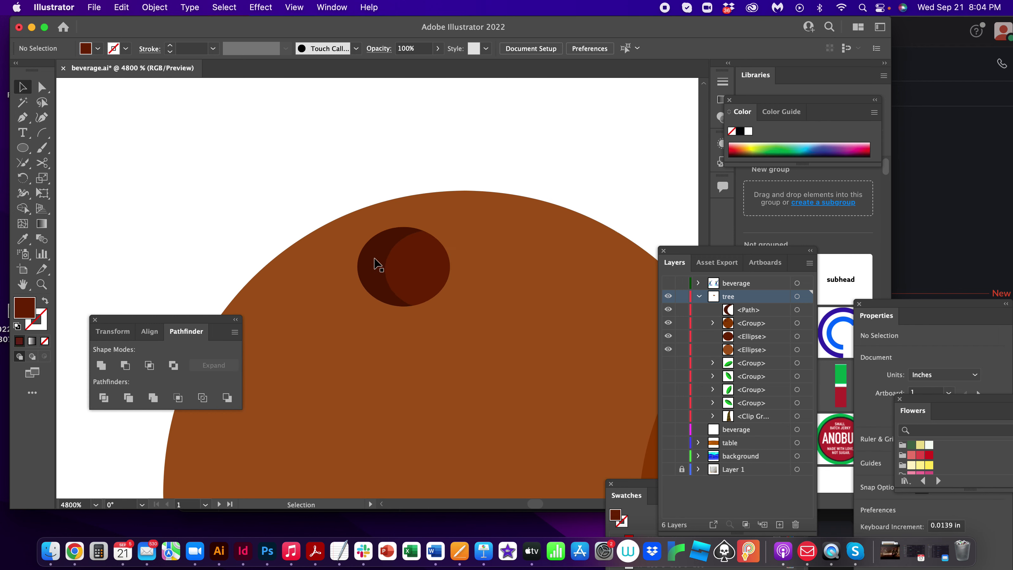
- Group the crescent with its oval, then place two resized copies lower on the coconut
click(377, 263)
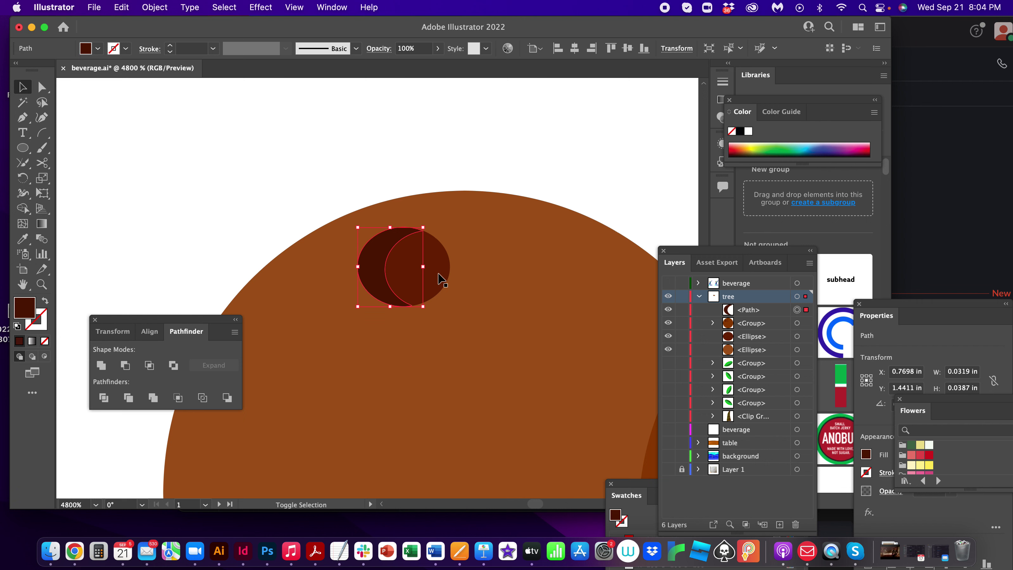
shift+click(439, 282)
click(155, 7)
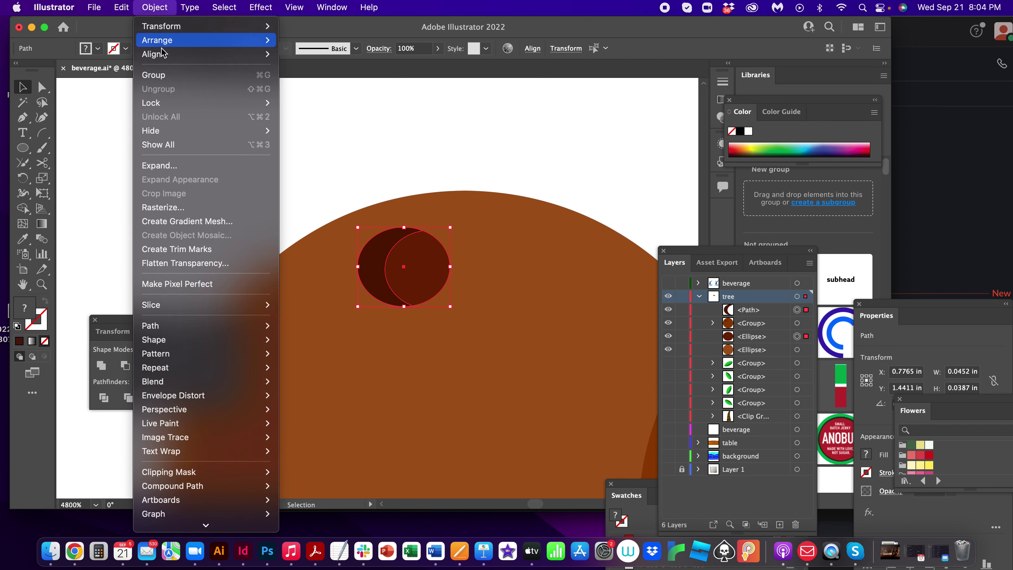
click(164, 75)
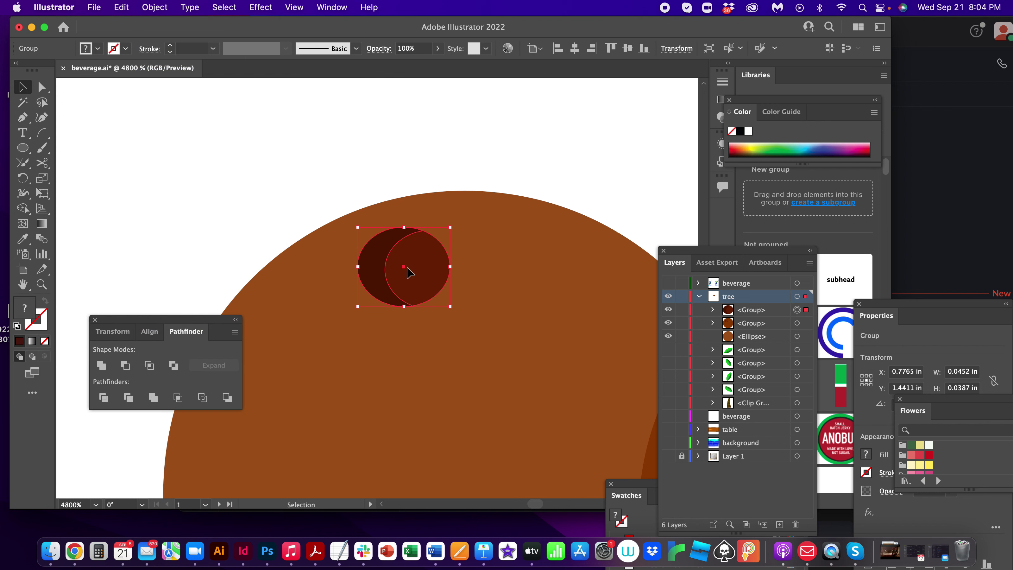
drag(409, 273, 526, 371)
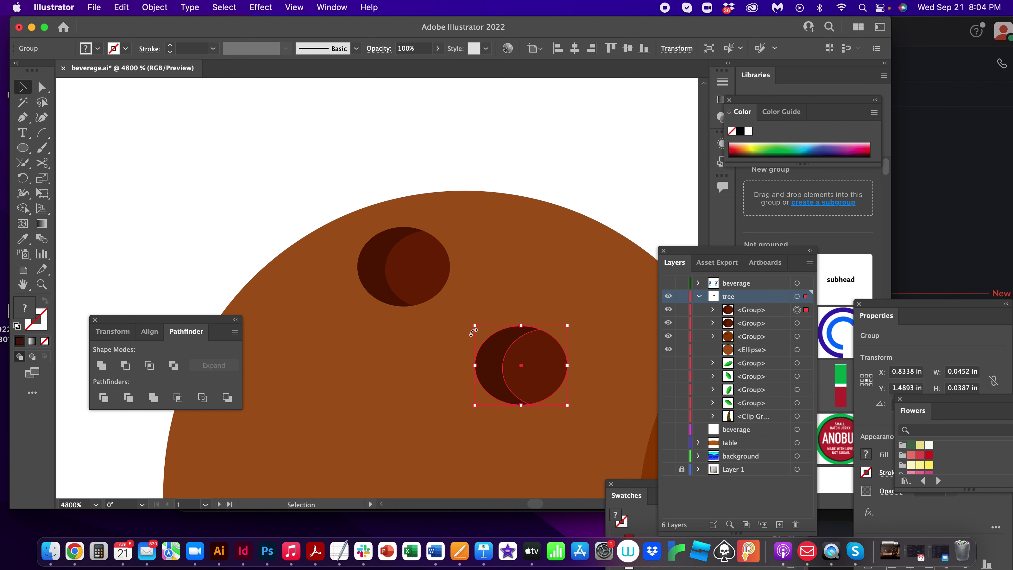
drag(474, 326, 504, 347)
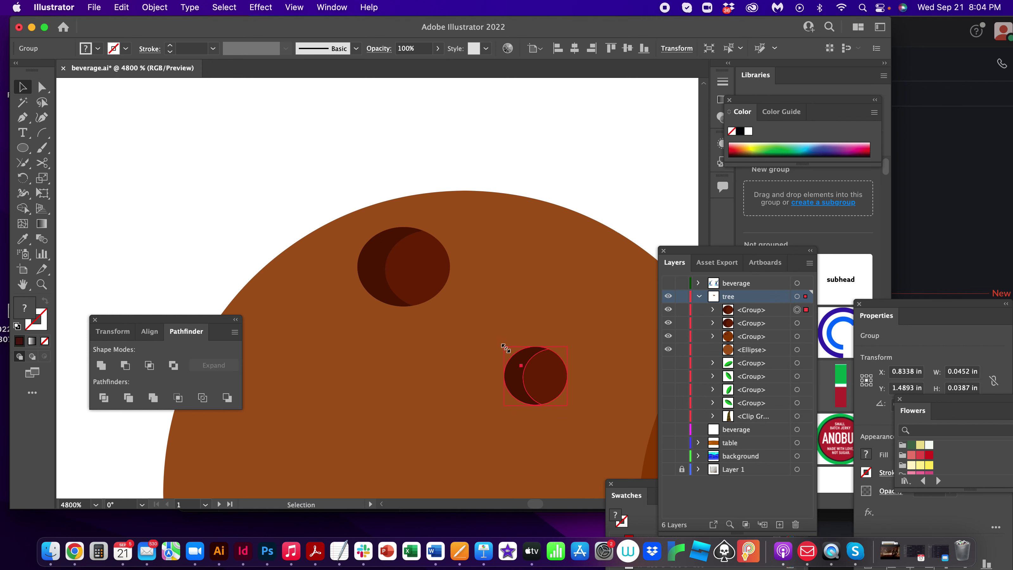
drag(554, 377, 397, 390)
drag(352, 360, 334, 341)
- Rotate the middle, top and right shaded holes to different angles with the Rotate tool
click(22, 179)
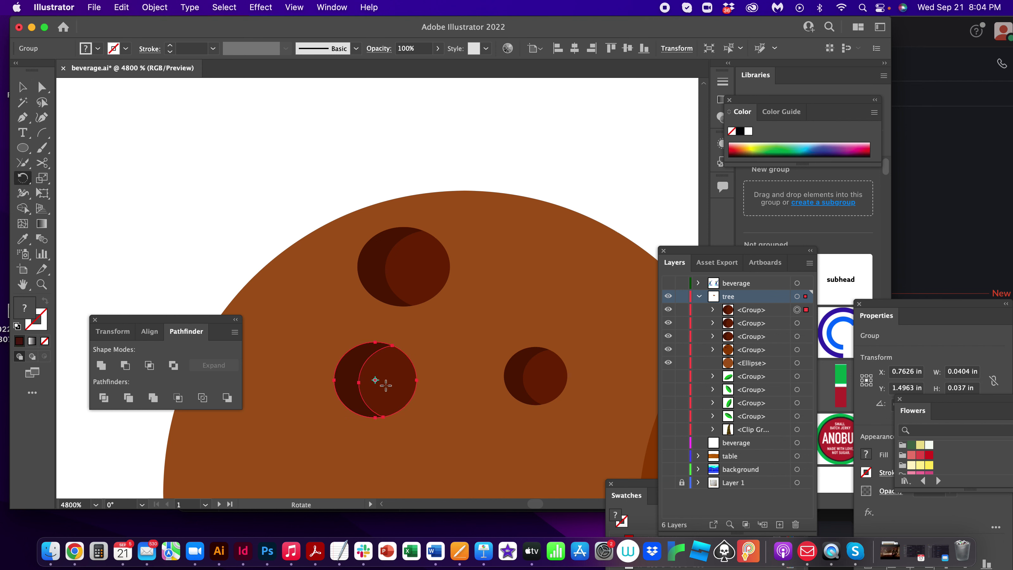
click(371, 380)
drag(398, 374, 403, 383)
super+click(425, 290)
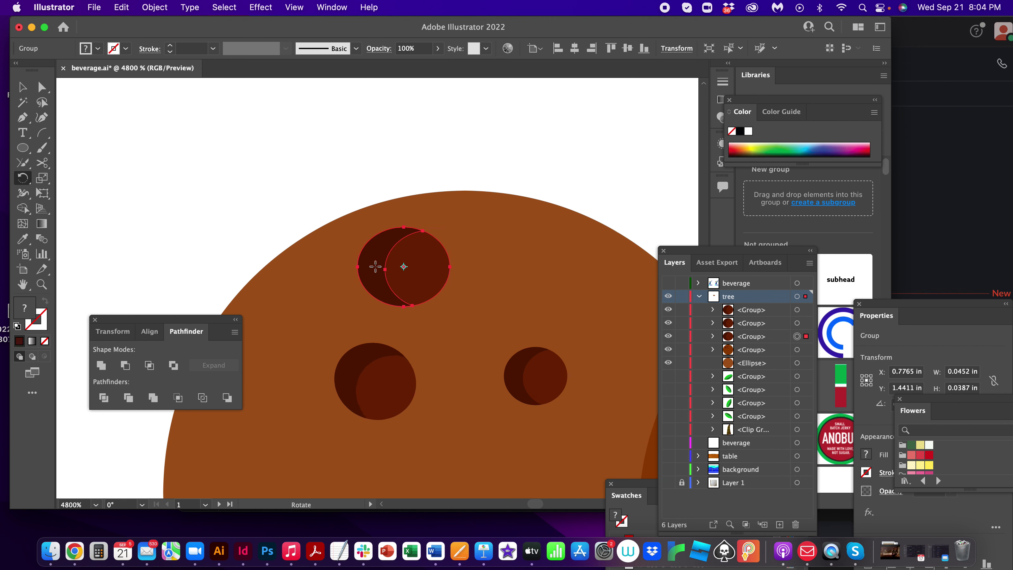
click(393, 268)
drag(429, 267, 463, 294)
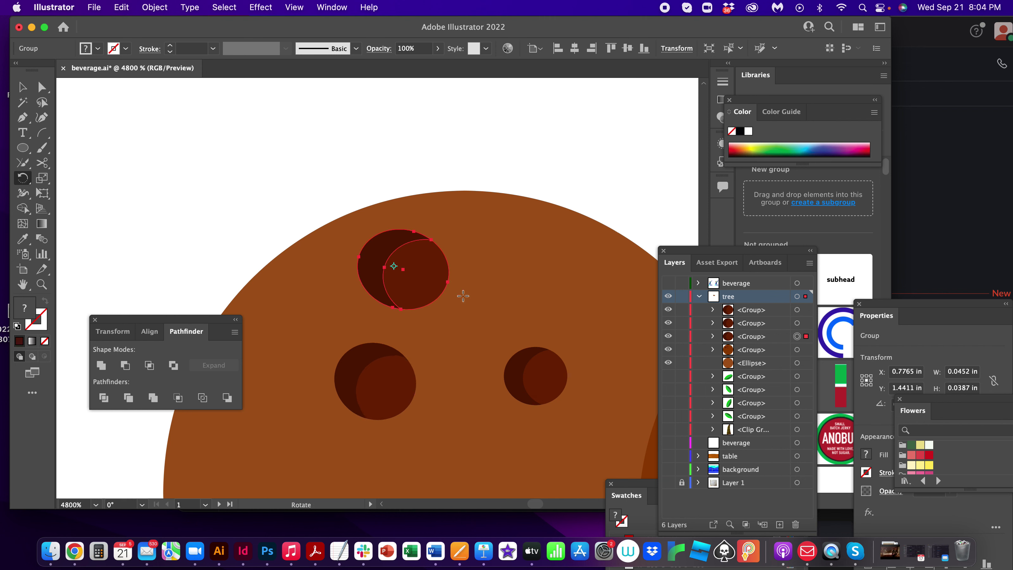
super+click(545, 381)
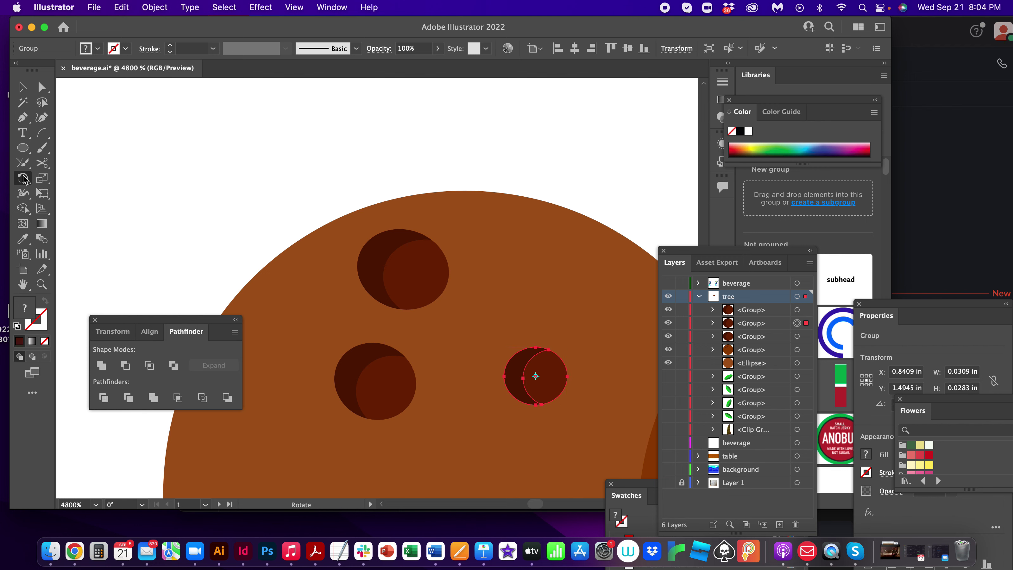
drag(564, 381, 566, 391)
- Delete the three plain holes from the darker right coconut
key(super+minus)
key(super+minus)
key(super+minus)
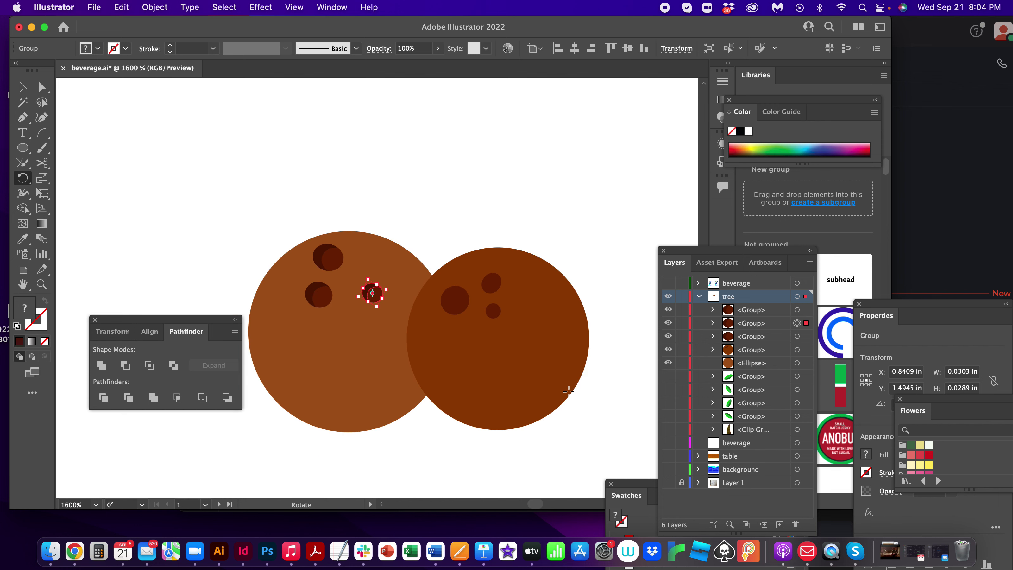
click(42, 86)
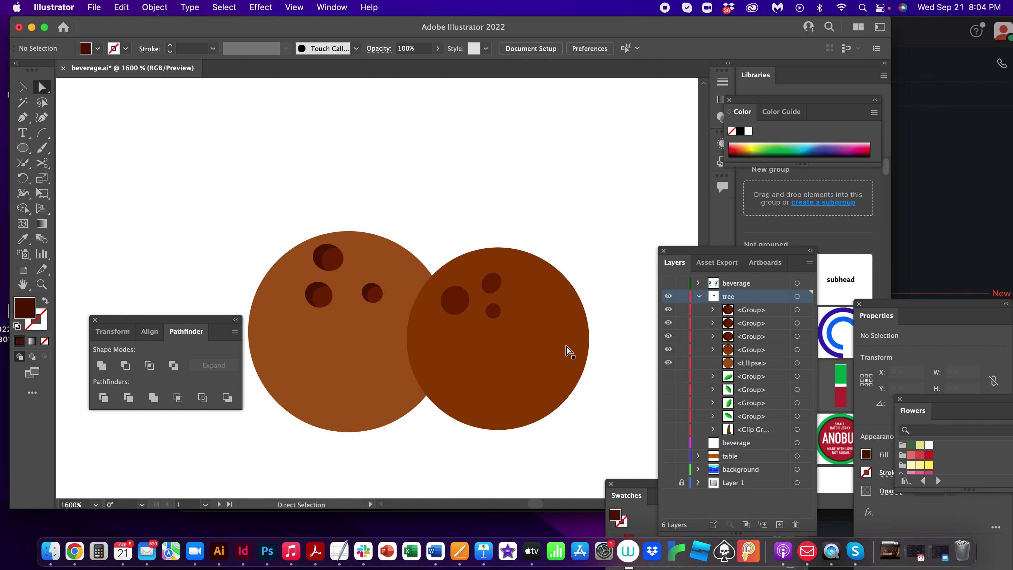
click(465, 310)
key(BackSpace)
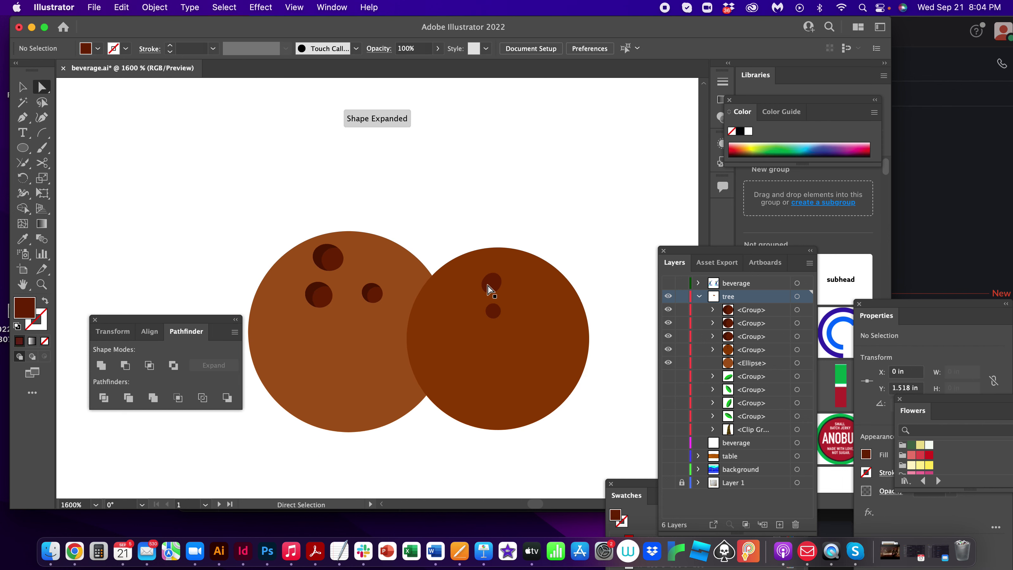
click(491, 283)
key(BackSpace)
click(493, 311)
key(BackSpace)
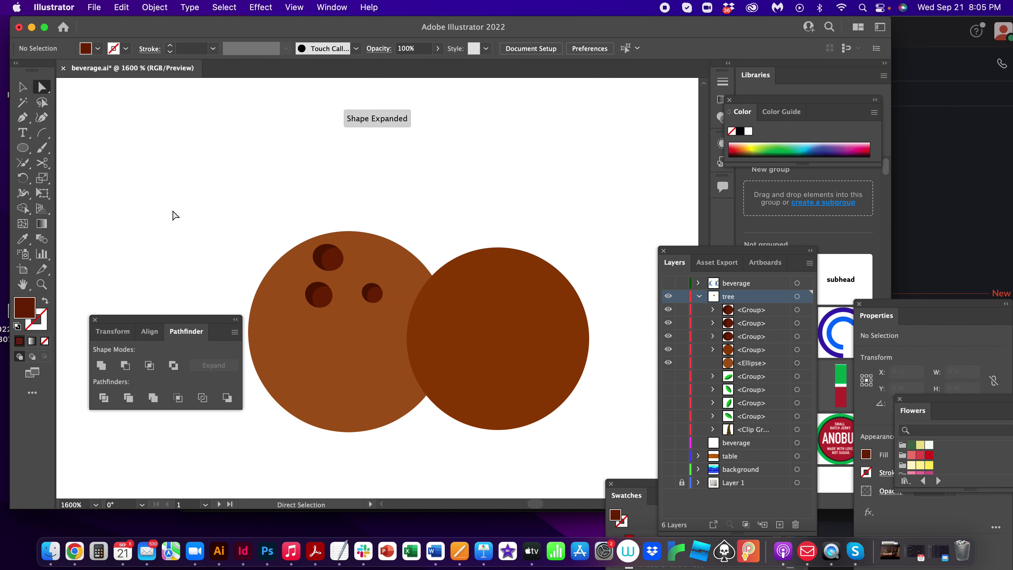
- Alt-drag copies of the left coconut's three shaded holes onto the right coconut
click(31, 88)
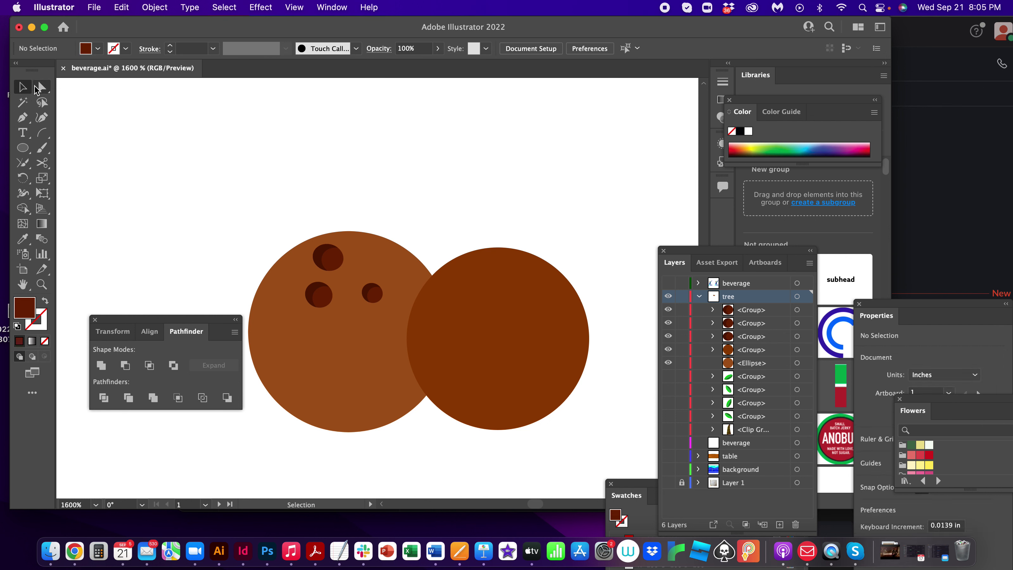
click(328, 258)
shift+click(319, 294)
shift+click(372, 296)
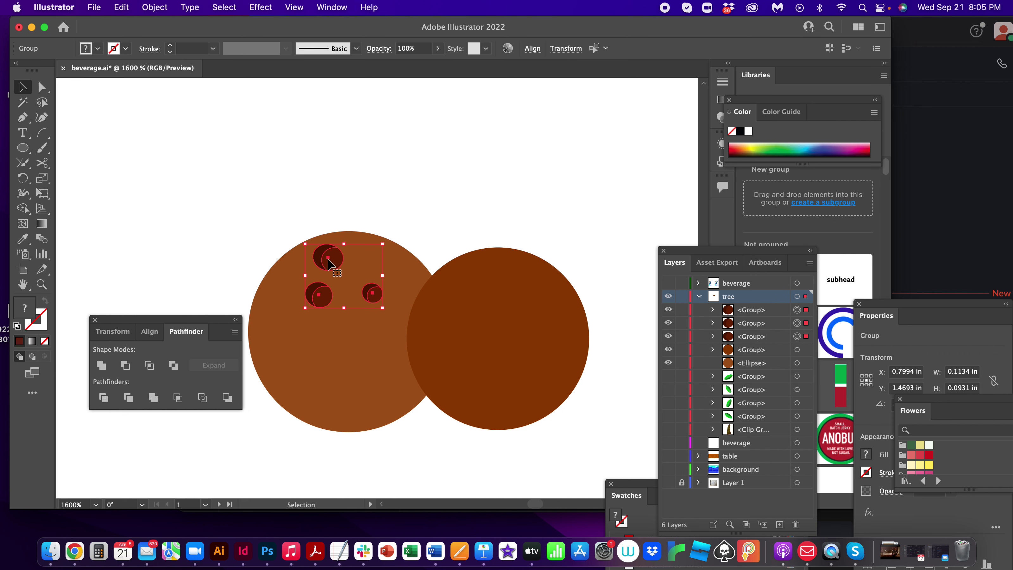
drag(326, 259, 470, 290)
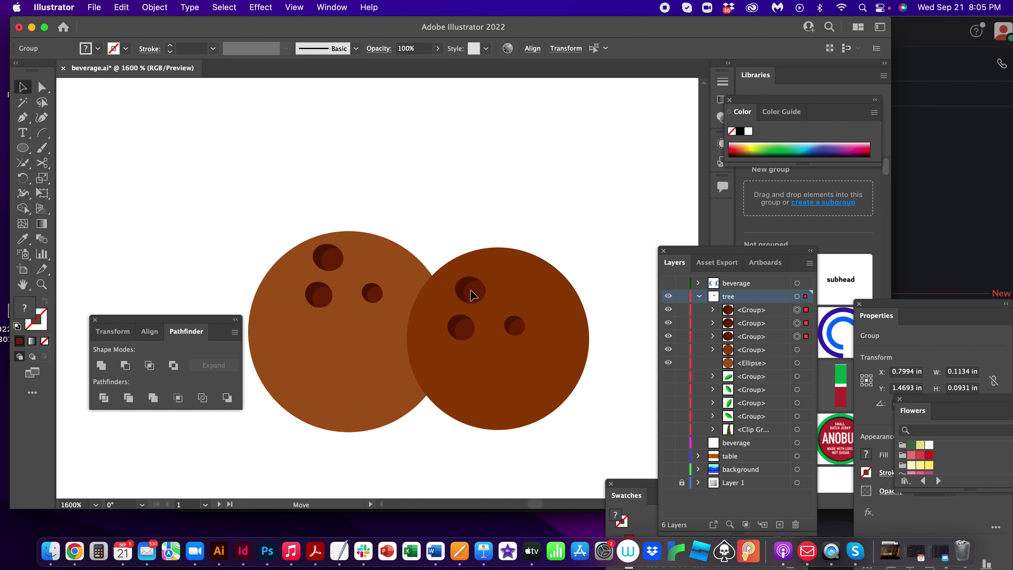
click(416, 211)
click(48, 89)
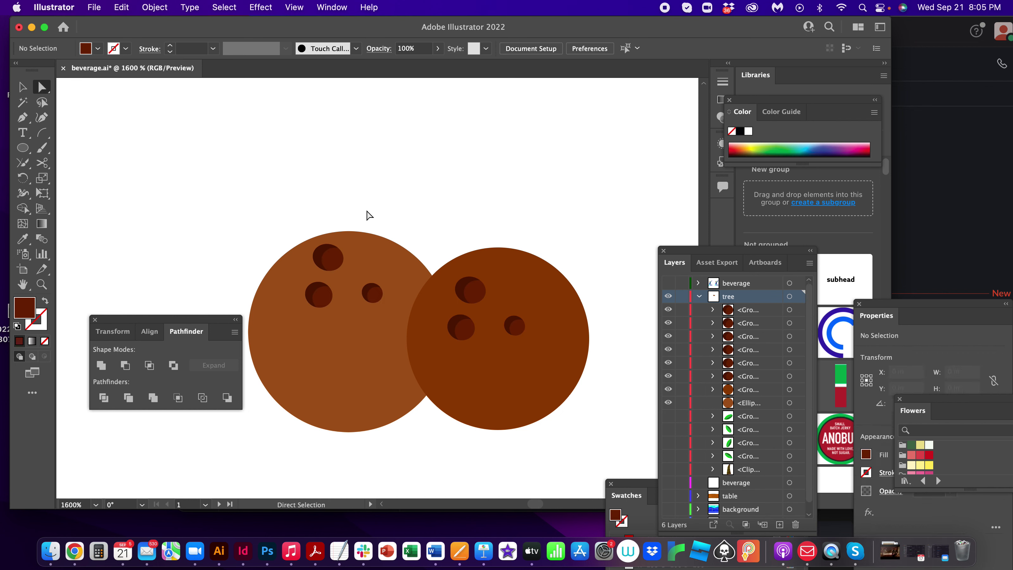
click(517, 289)
- Draw a zigzag hair path with the Pen tool along the right coconut's bottom edge
click(22, 117)
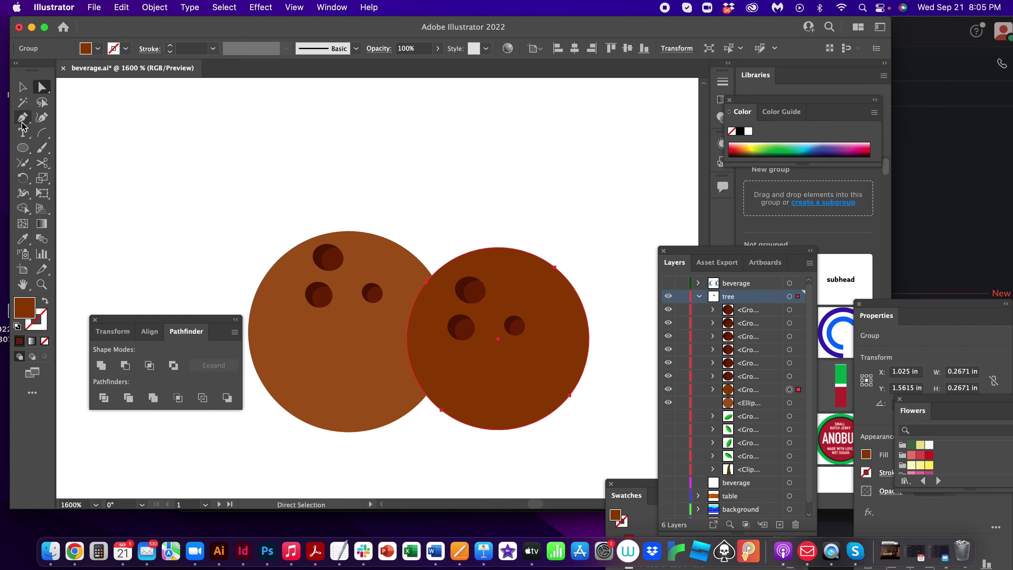
click(494, 430)
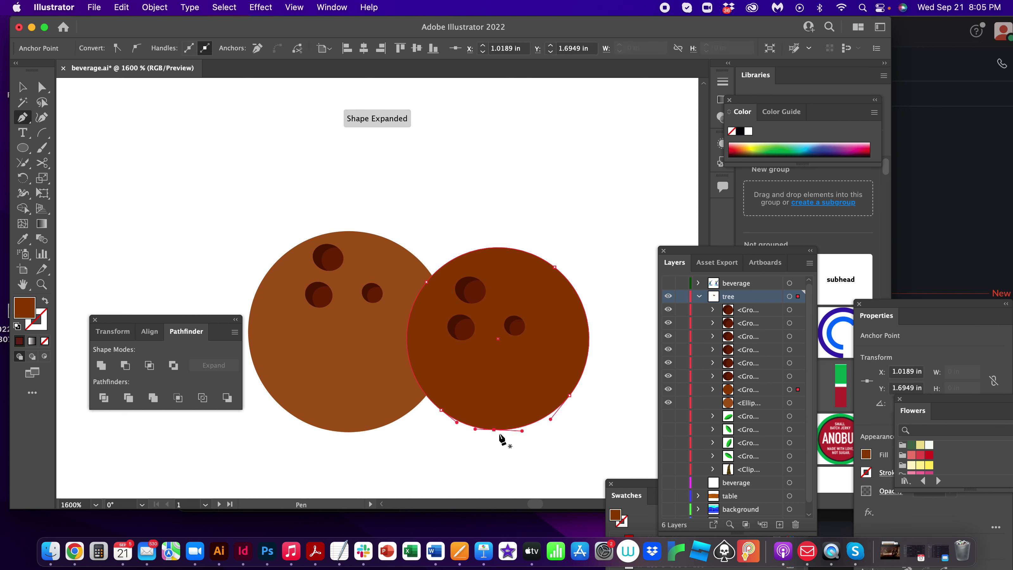
click(497, 424)
click(501, 433)
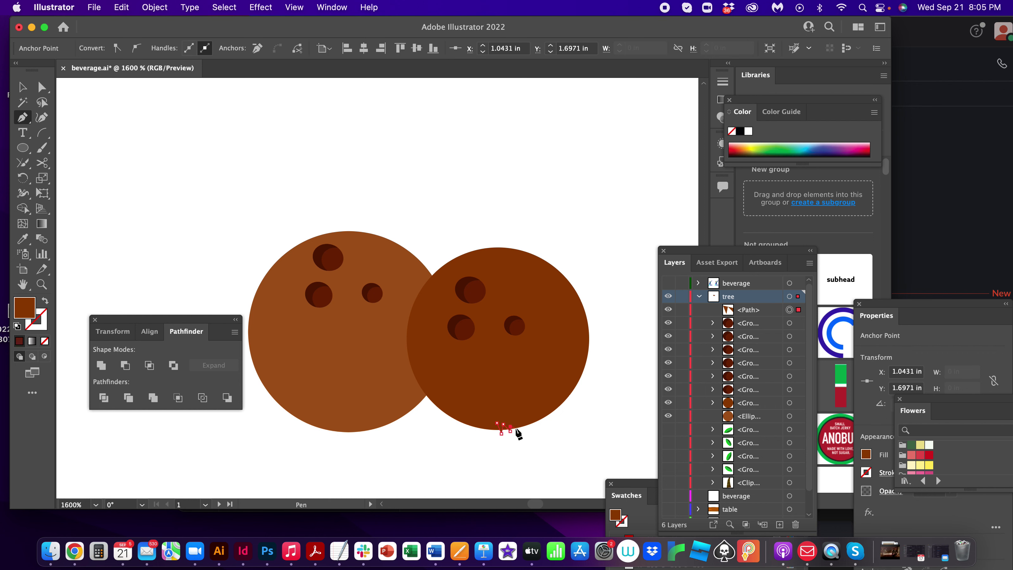
click(517, 424)
click(522, 429)
click(526, 426)
click(530, 420)
click(533, 426)
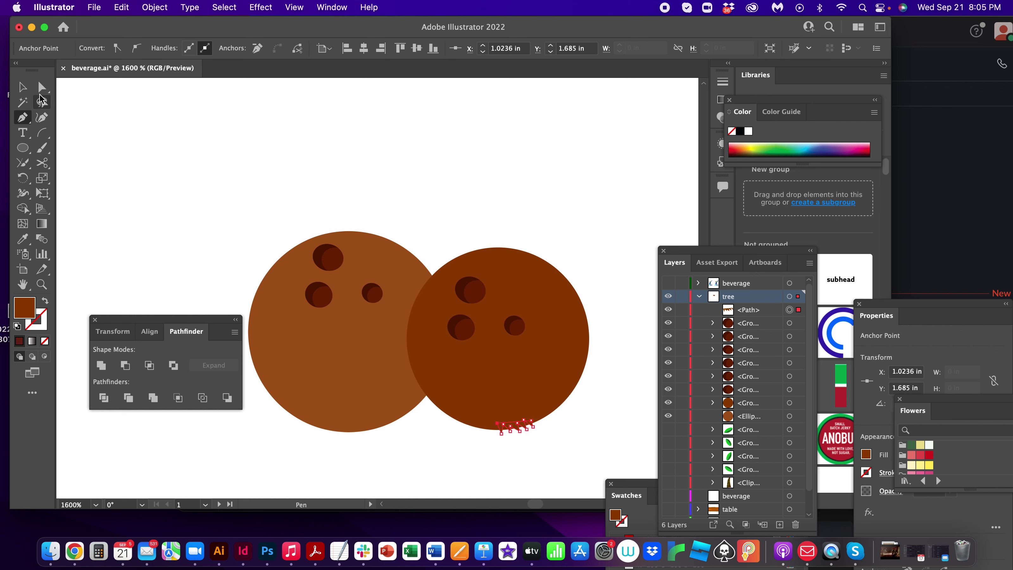
- Nudge a point of the zigzag slightly left and down with Direct Selection
click(41, 87)
click(174, 120)
click(516, 426)
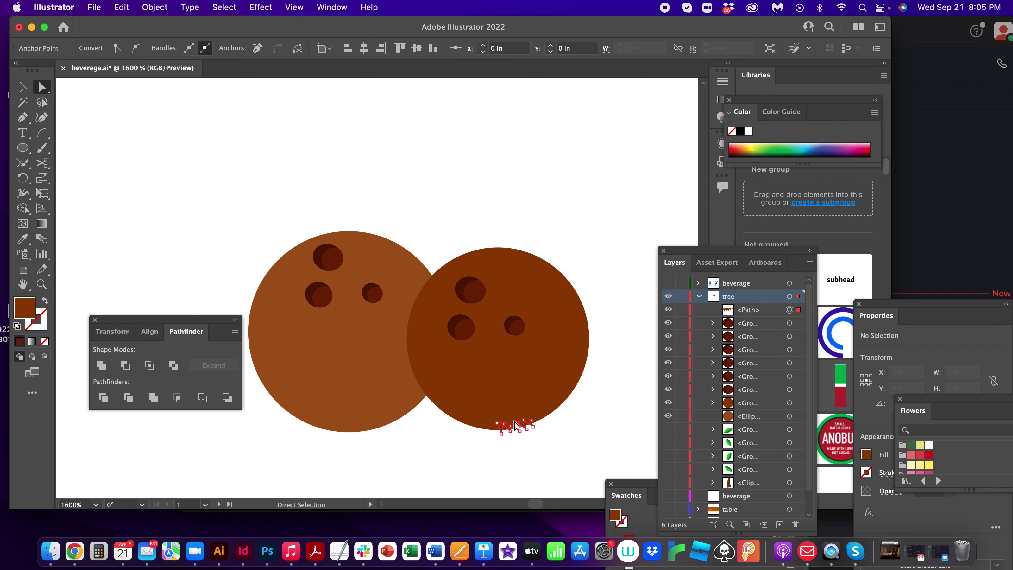
drag(513, 429, 506, 433)
click(597, 445)
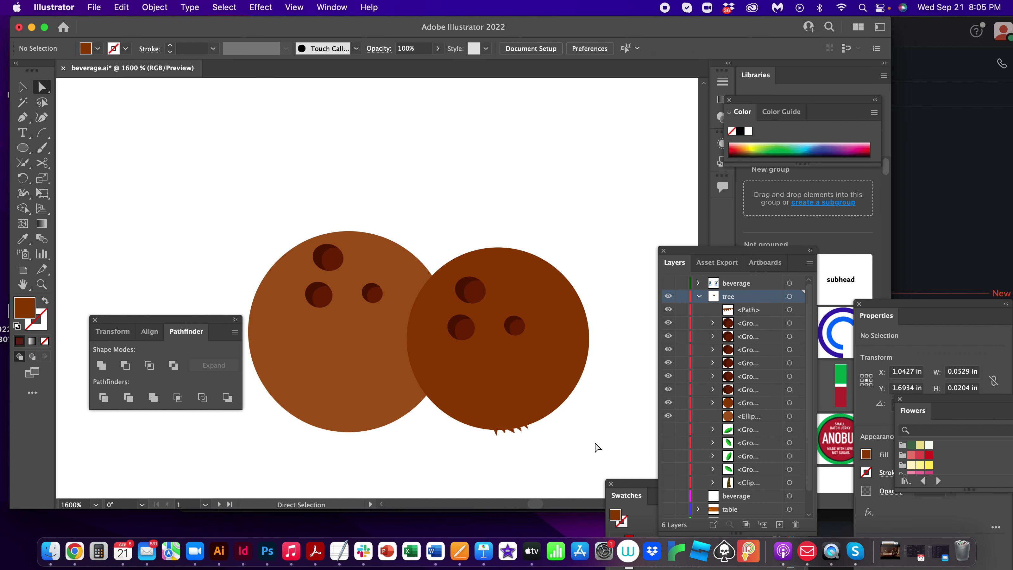
- Rotate a copy of the zigzag tuft around the right coconut's centre onto its top edge, then deselect it
click(516, 426)
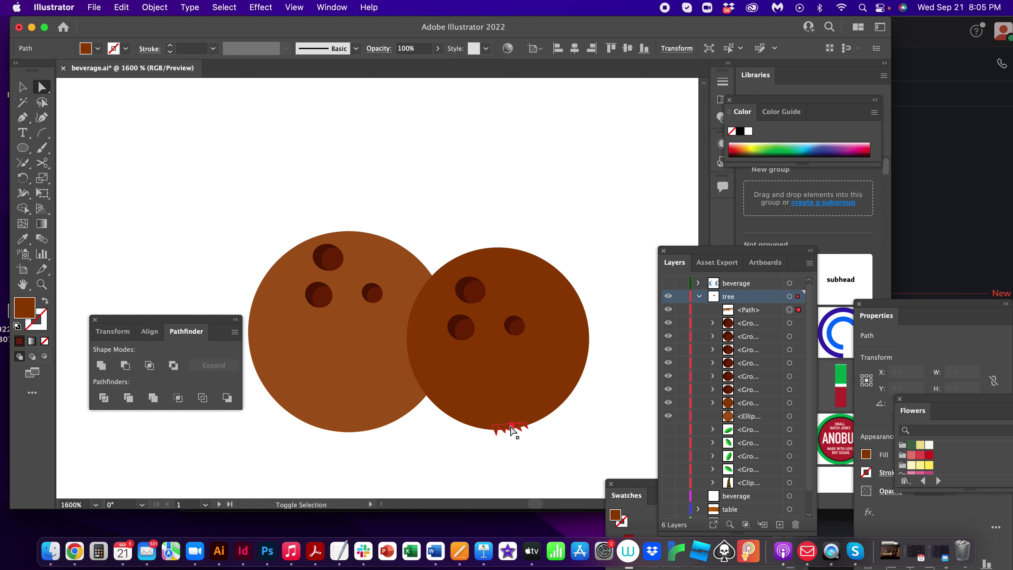
click(23, 177)
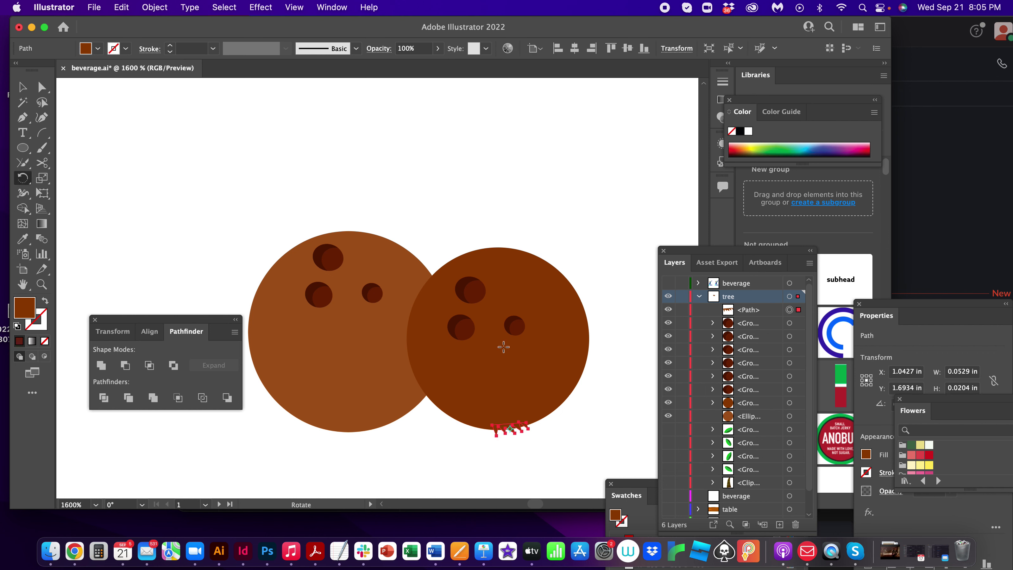
drag(484, 393, 581, 318)
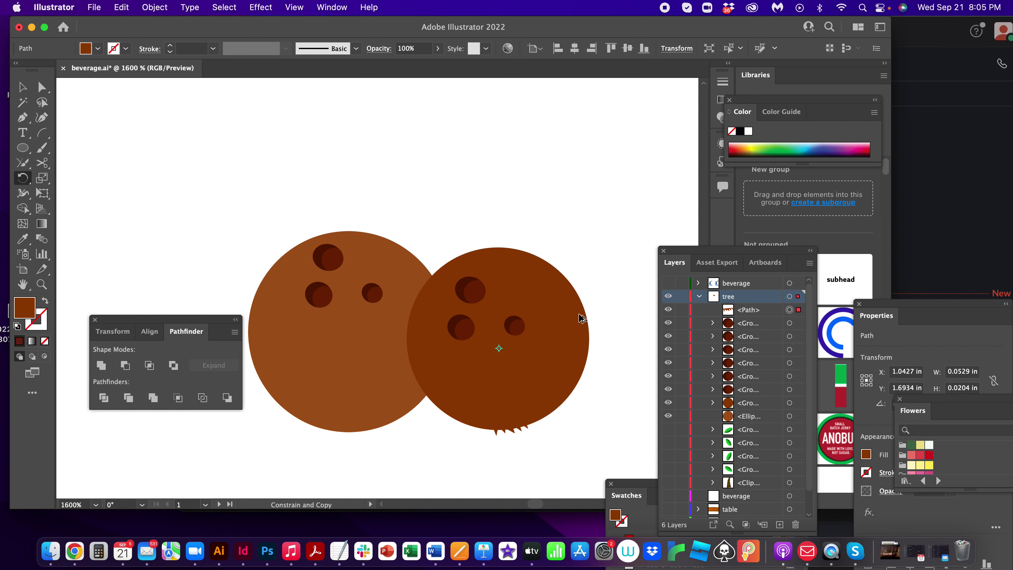
drag(538, 265, 483, 254)
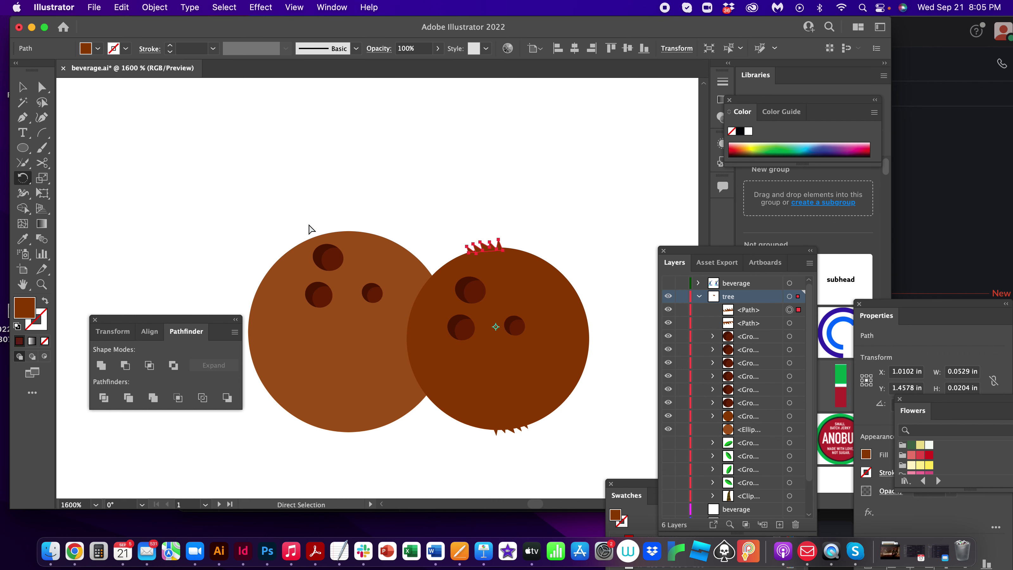
click(41, 87)
click(145, 302)
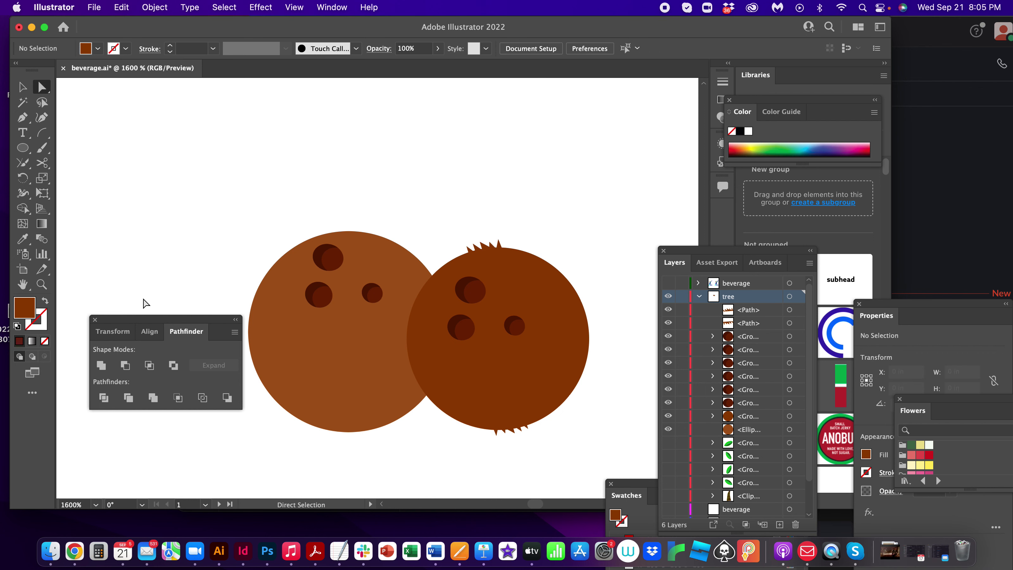